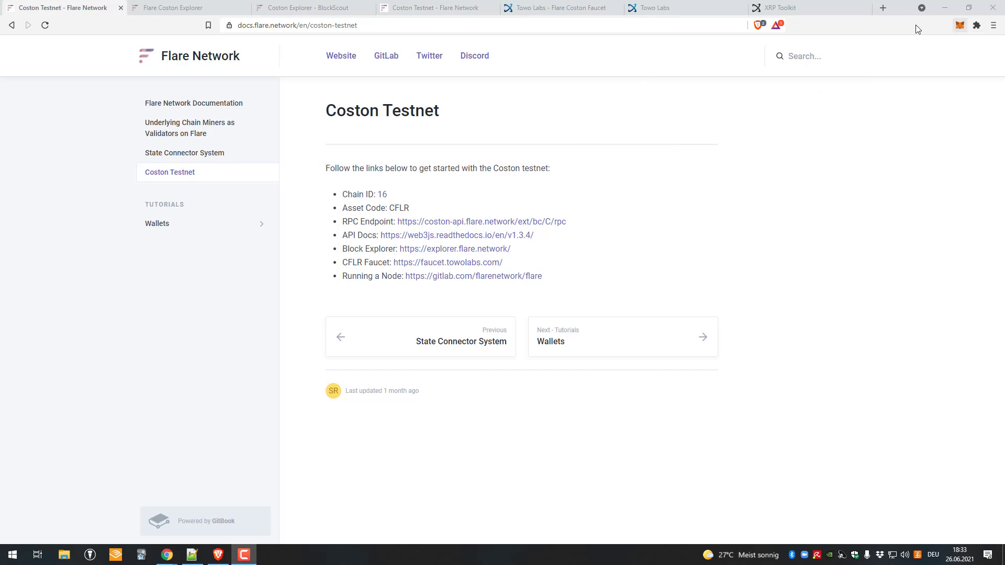
# Step: Search 'meta' in a new tab and load the MetaMask download page
pyautogui.click(883, 8)
pyautogui.write('meta')
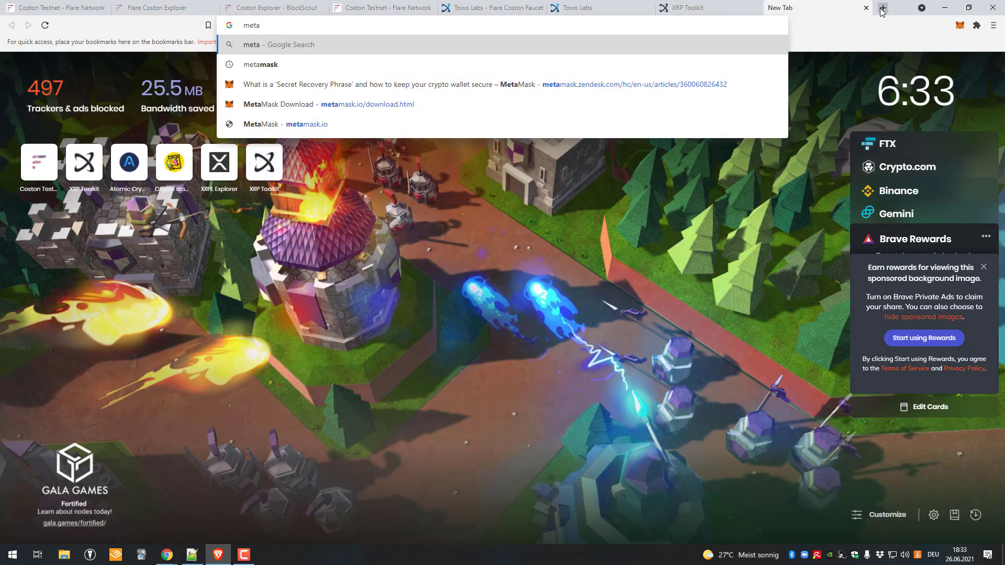
pyautogui.press('Down')
pyautogui.press('Down')
pyautogui.press('Down')
pyautogui.press('Return')
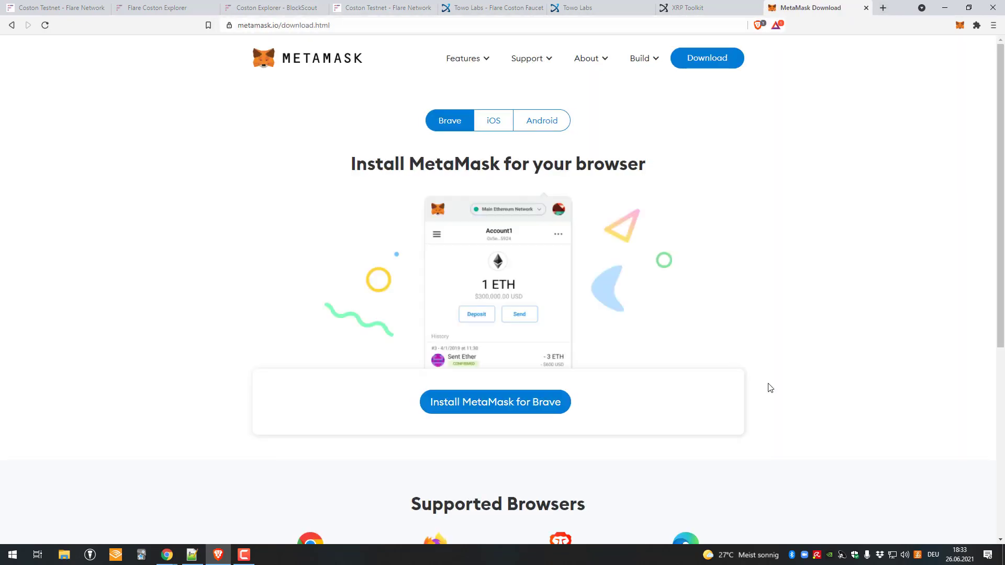
pyautogui.scroll(-6, 478, 285)
pyautogui.scroll(1, 294, 202)
# Step: Look over the MetaMask download page, briefly selecting some text
pyautogui.moveTo(293, 264); pyautogui.dragTo(369, 305)
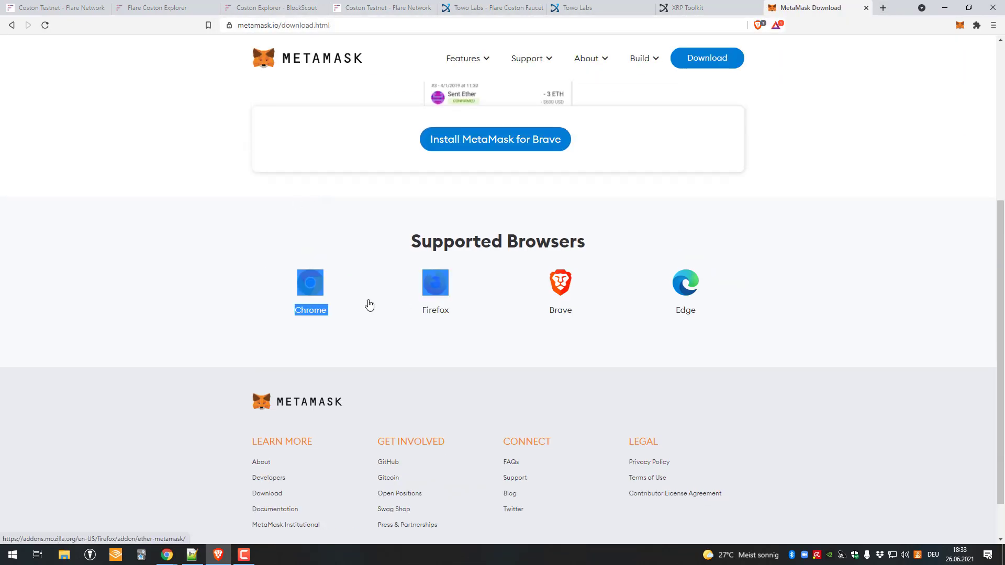
pyautogui.scroll(3, 670, 239)
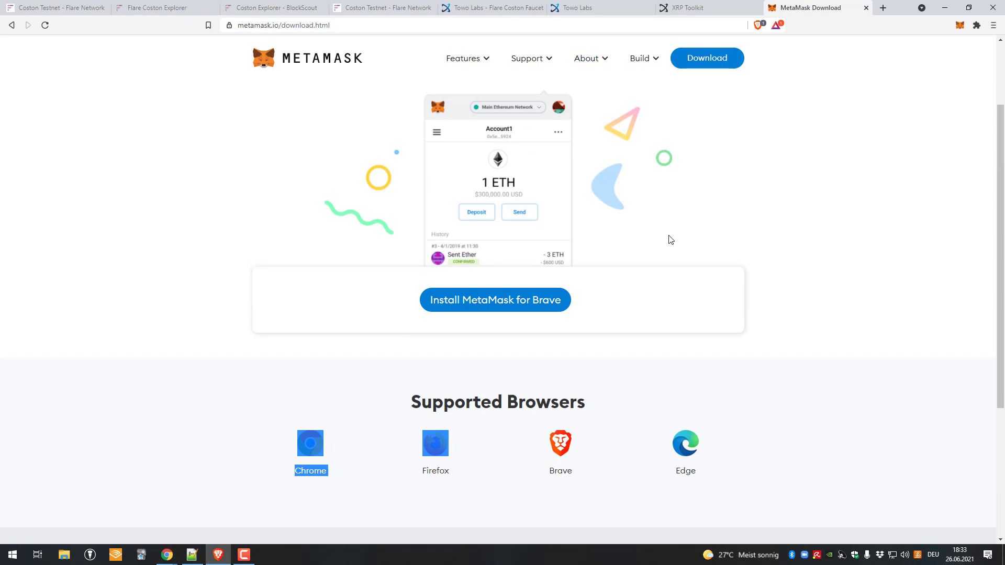
pyautogui.scroll(2, 671, 240)
pyautogui.scroll(-5, 397, 291)
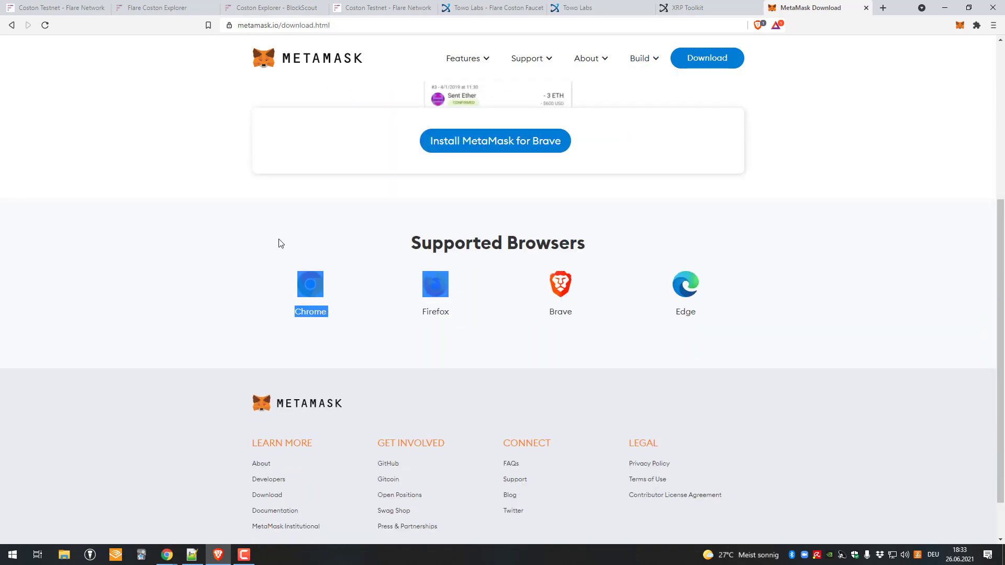
pyautogui.scroll(2, 278, 243)
pyautogui.click(245, 294)
pyautogui.scroll(3, 244, 294)
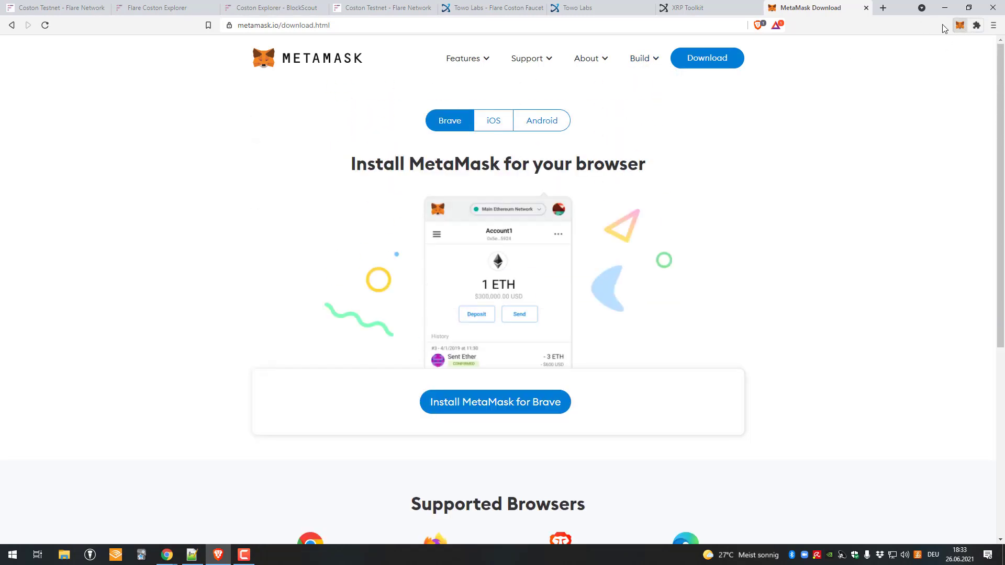
# Step: Close the MetaMask download page and the wallet popup, and go back to the Coston Testnet docs
pyautogui.click(866, 7)
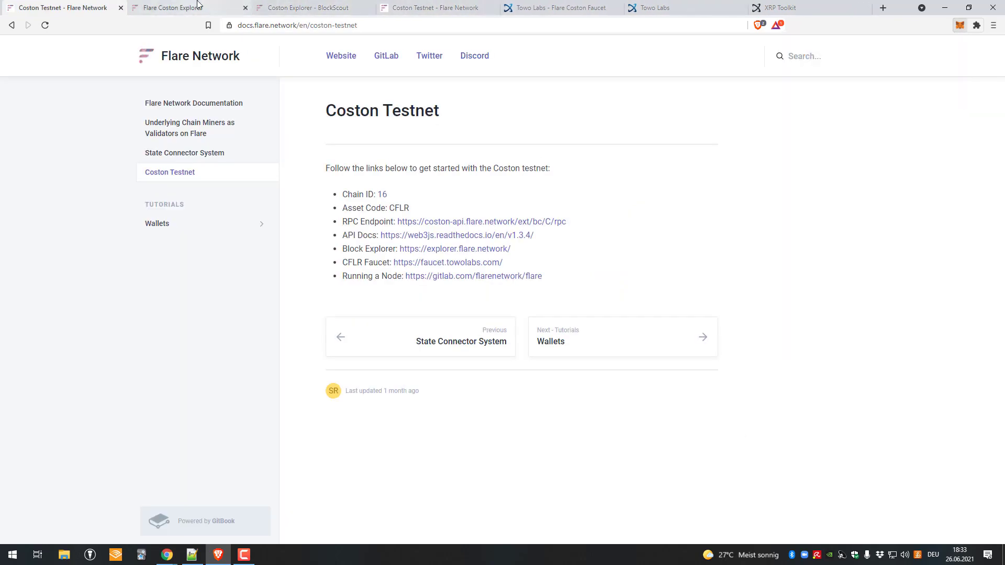
pyautogui.click(173, 8)
pyautogui.click(95, 5)
# Step: Open MetaMask's Custom RPC network form and select the Coston RPC endpoint URL in the docs
pyautogui.click(959, 26)
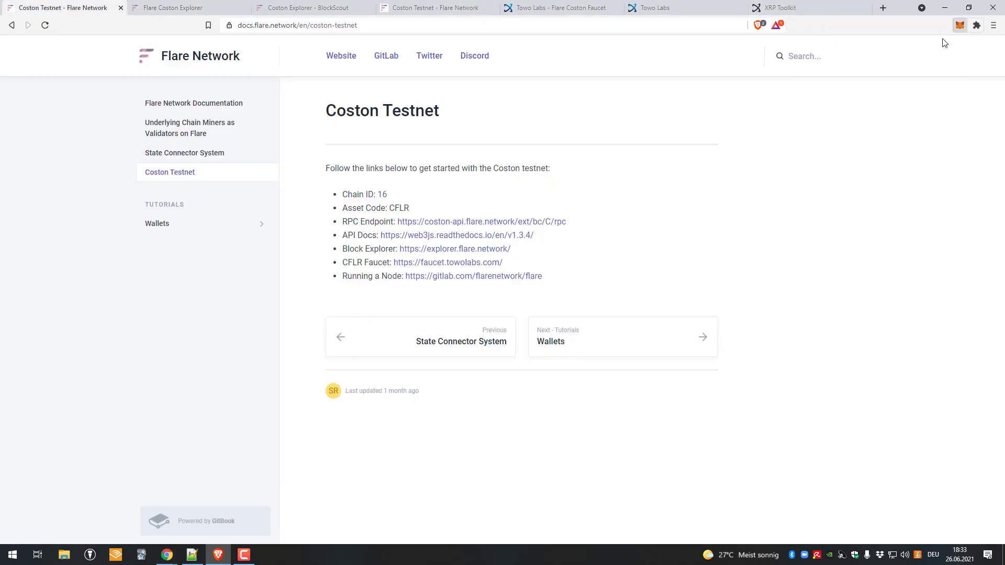
pyautogui.click(897, 52)
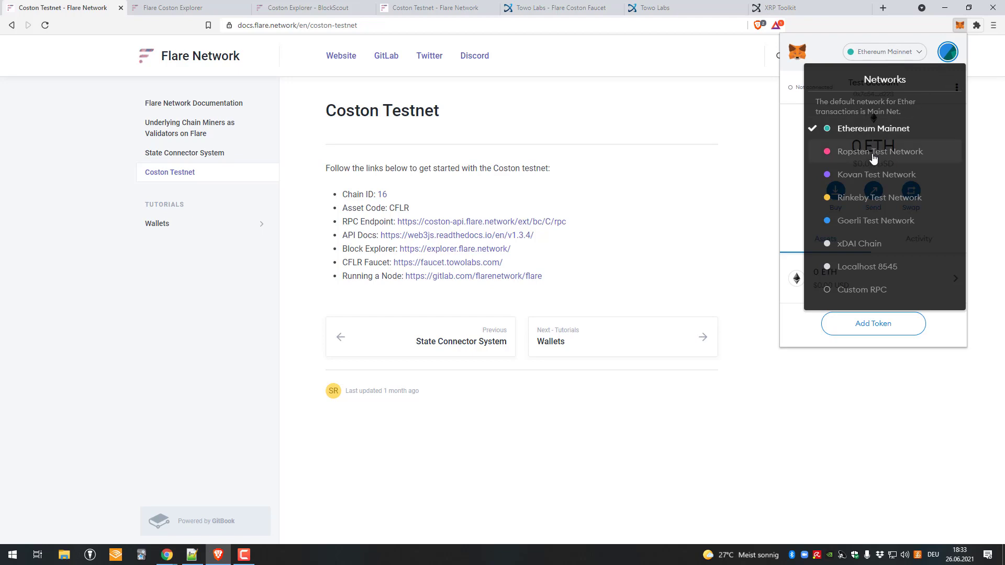
pyautogui.click(877, 291)
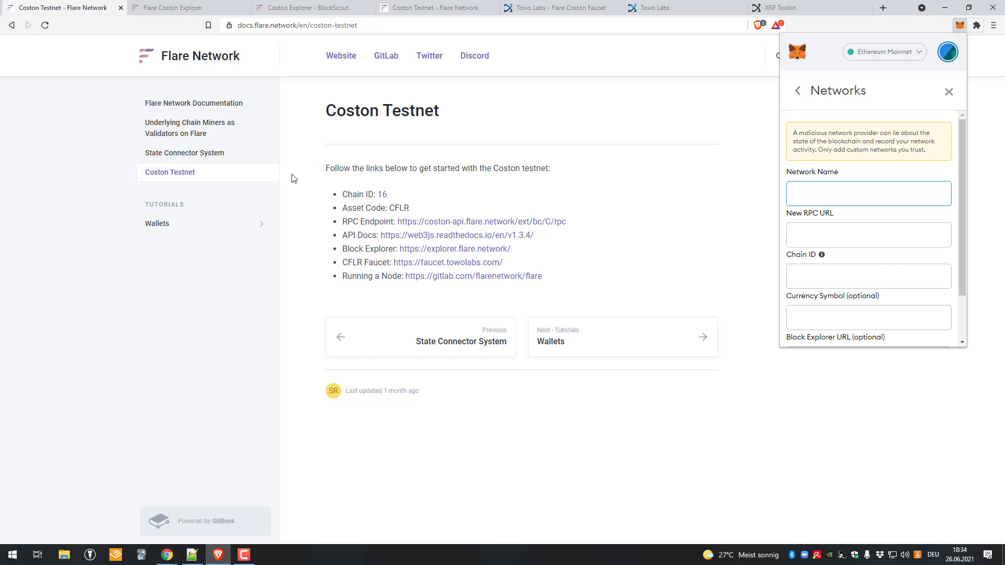
pyautogui.click(890, 52)
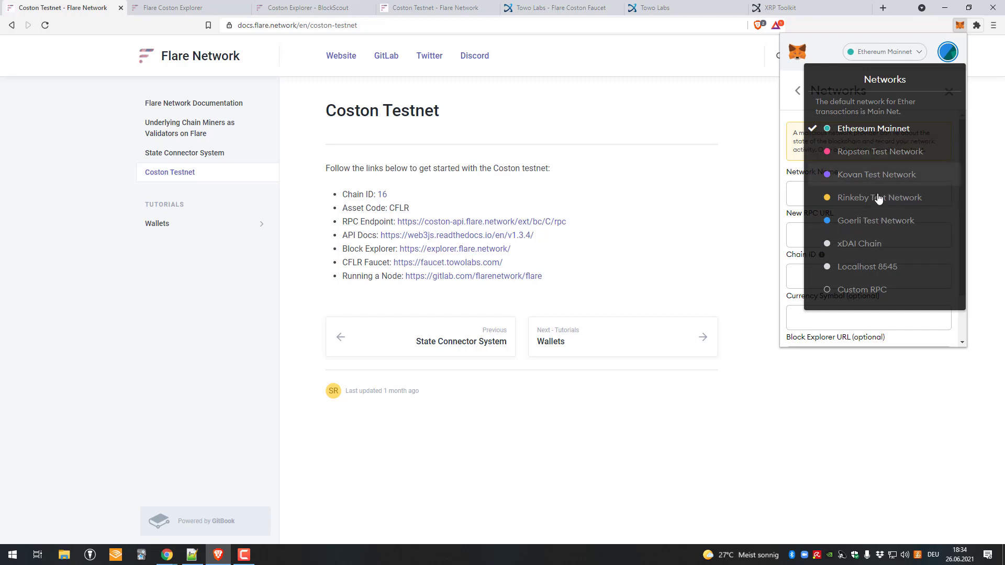
pyautogui.click(871, 290)
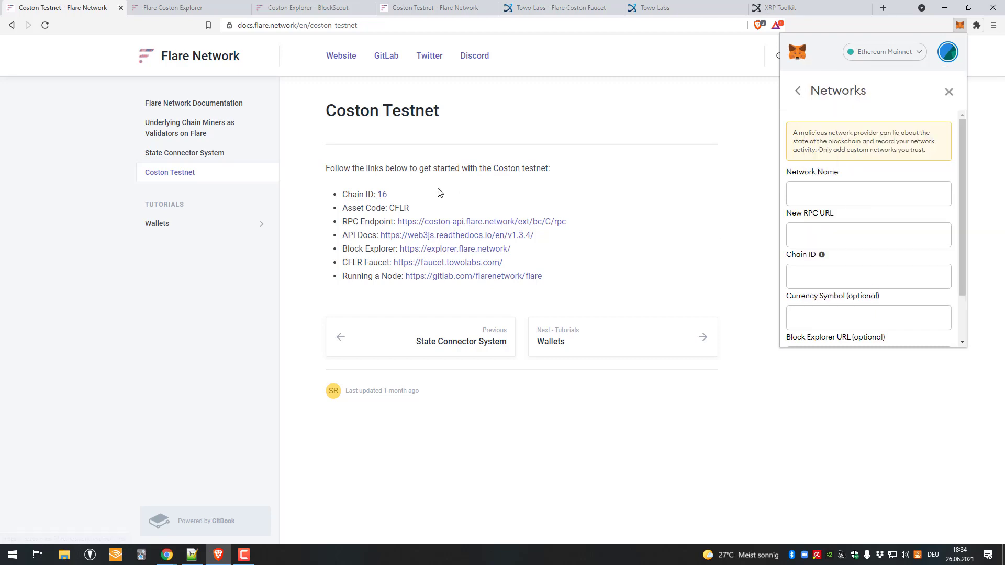
pyautogui.click(837, 195)
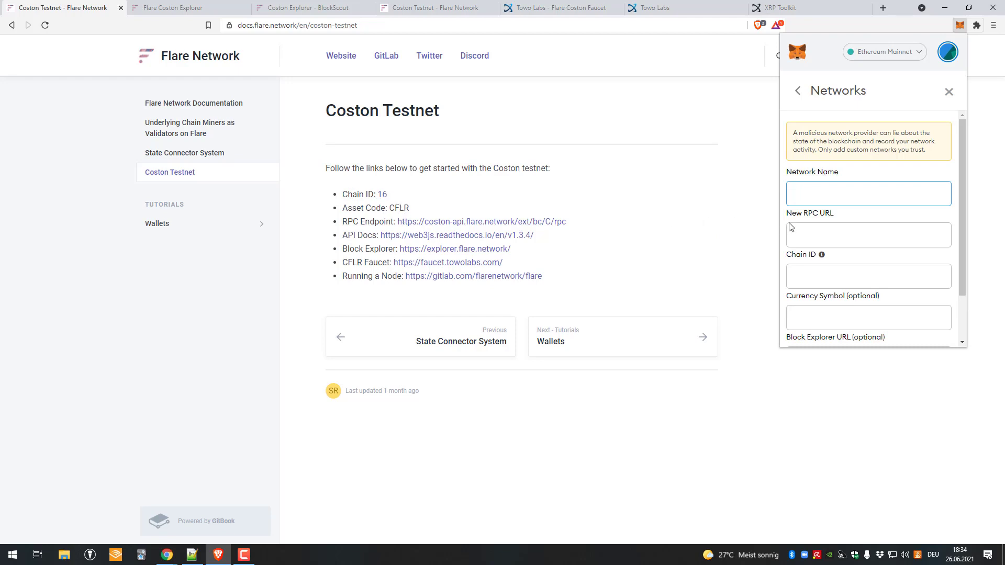
pyautogui.moveTo(567, 222); pyautogui.dragTo(397, 222)
pyautogui.hotkey('ctrl', 'c')
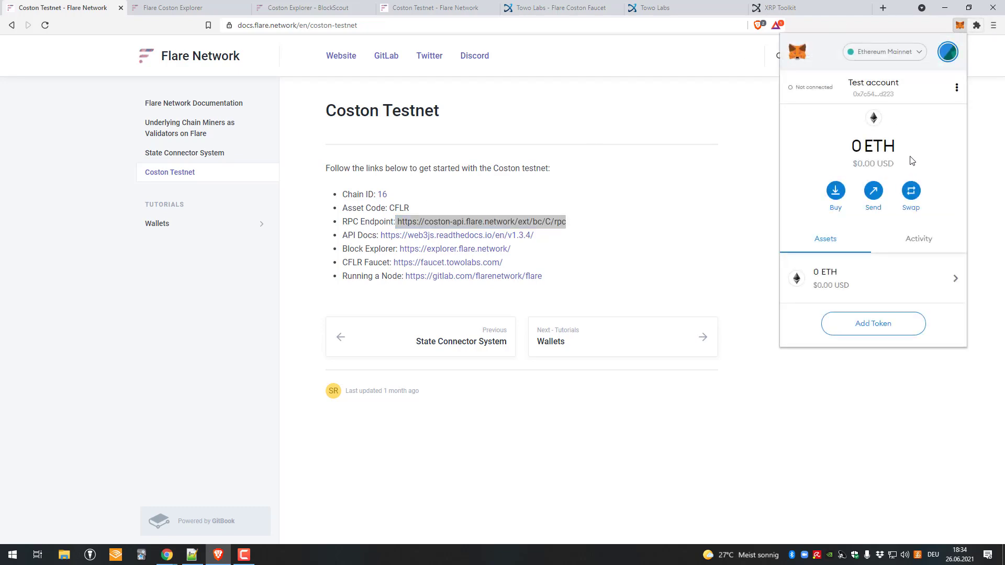
pyautogui.click(885, 52)
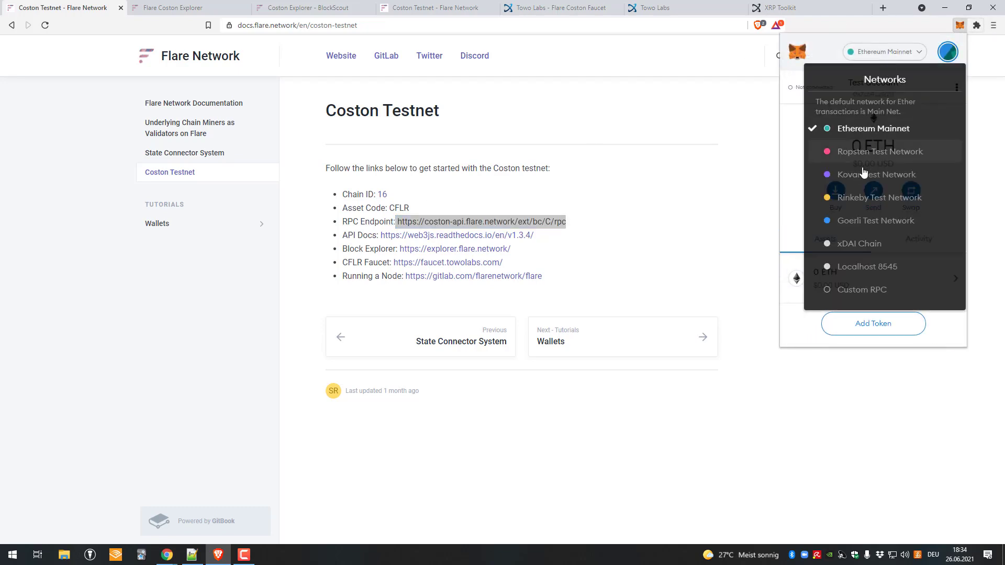
pyautogui.click(870, 291)
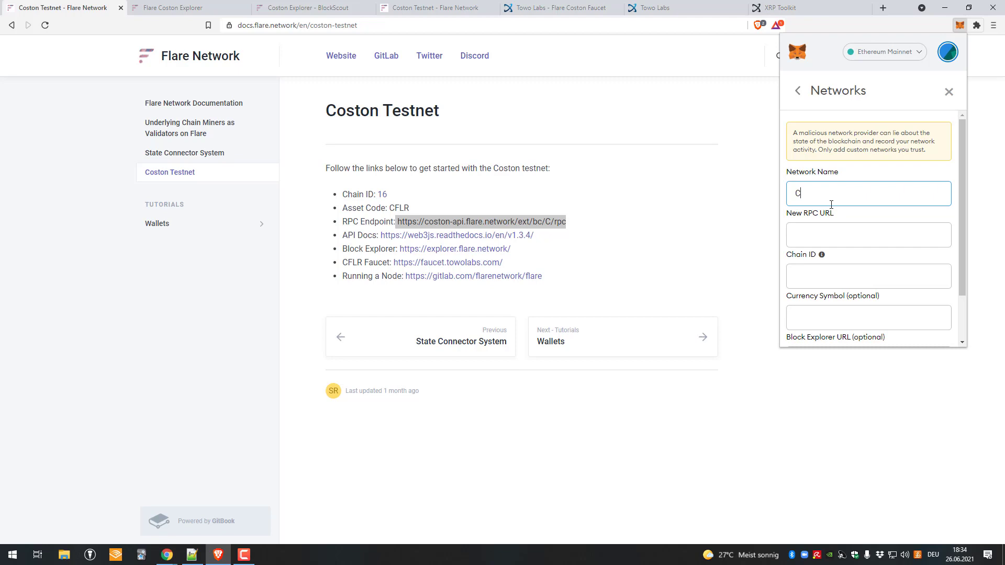
pyautogui.press('Tab')
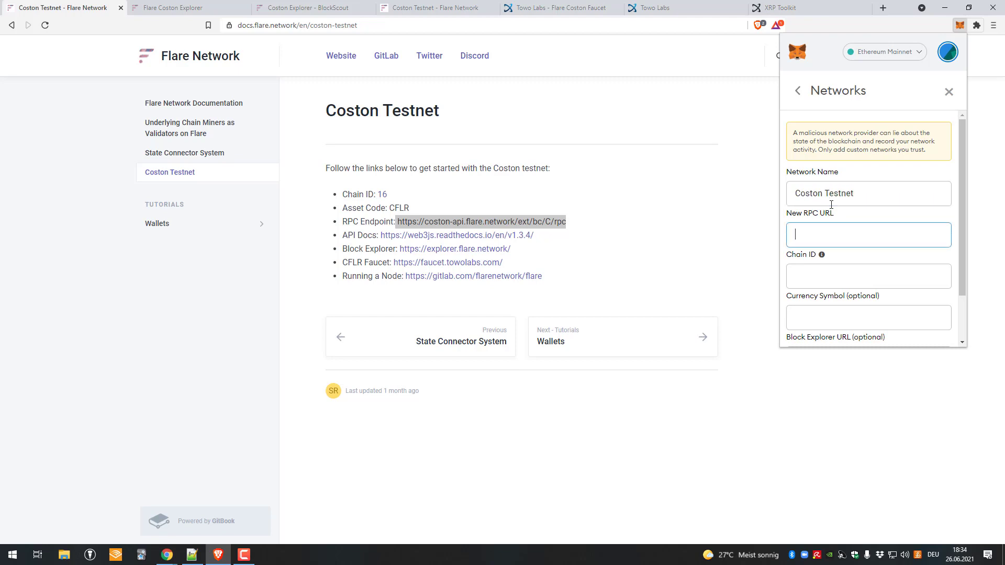
pyautogui.hotkey('ctrl', 'v')
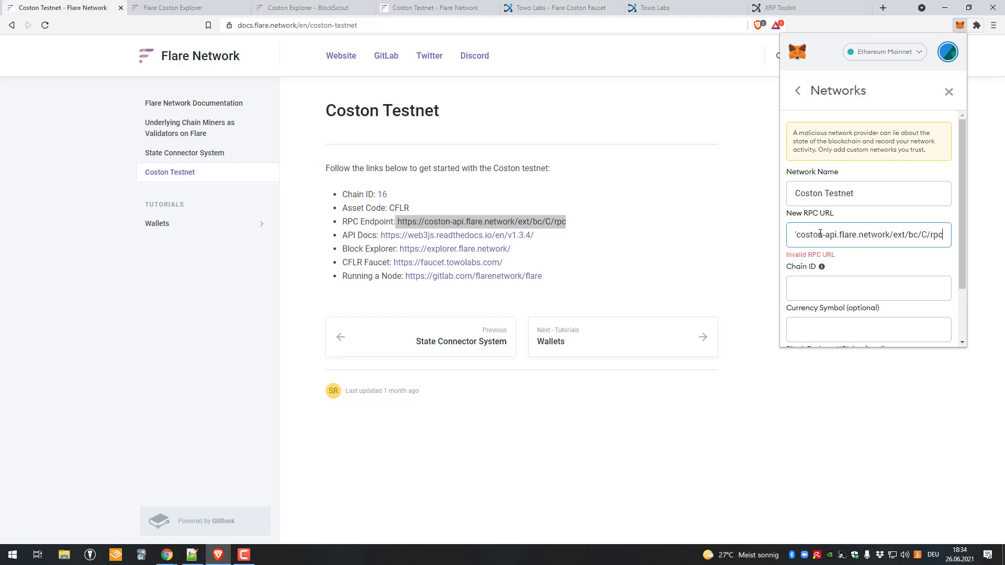
pyautogui.moveTo(819, 234); pyautogui.dragTo(709, 238)
pyautogui.click(833, 238)
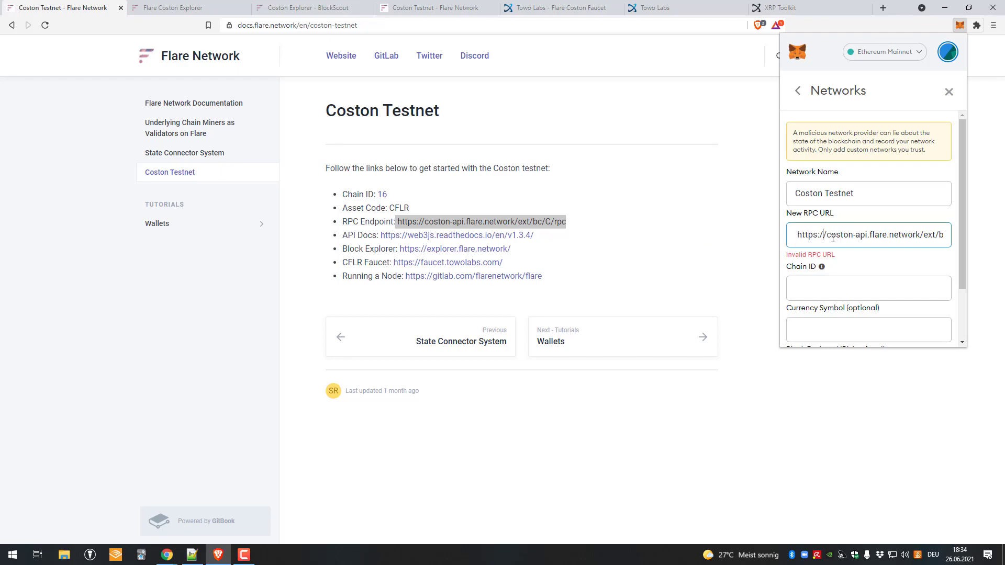
pyautogui.press('BackSpace')
pyautogui.press('BackSpace')
pyautogui.press('BackSpace')
pyautogui.press('BackSpace')
pyautogui.press('BackSpace')
pyautogui.press('BackSpace')
pyautogui.press('BackSpace')
pyautogui.press('BackSpace')
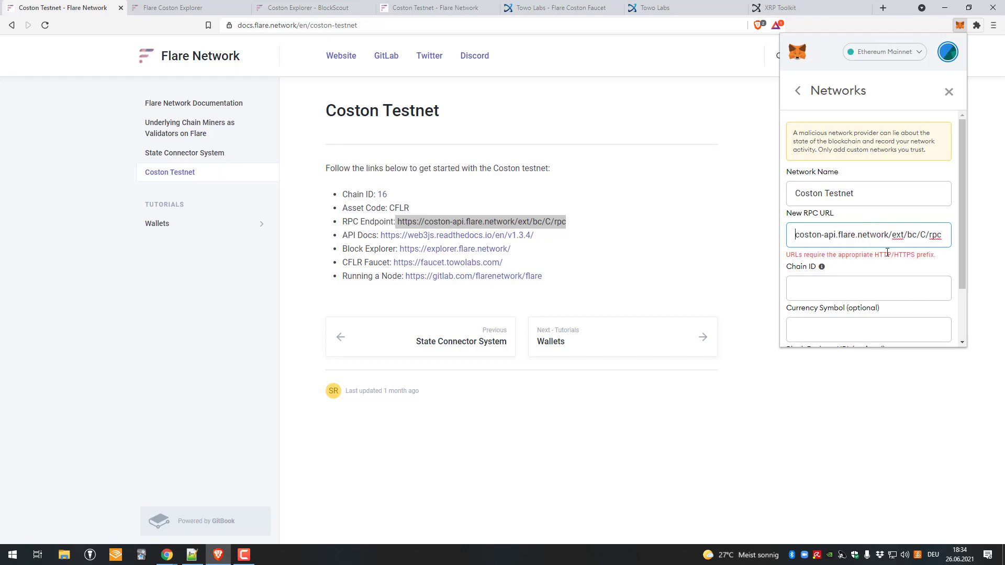
pyautogui.write('https://')
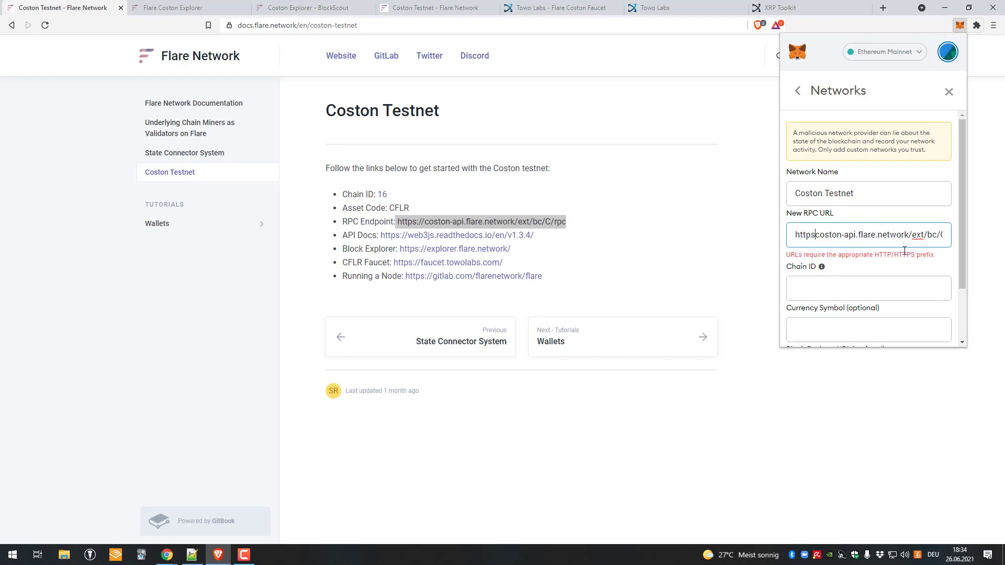
pyautogui.click(888, 272)
pyautogui.click(832, 234)
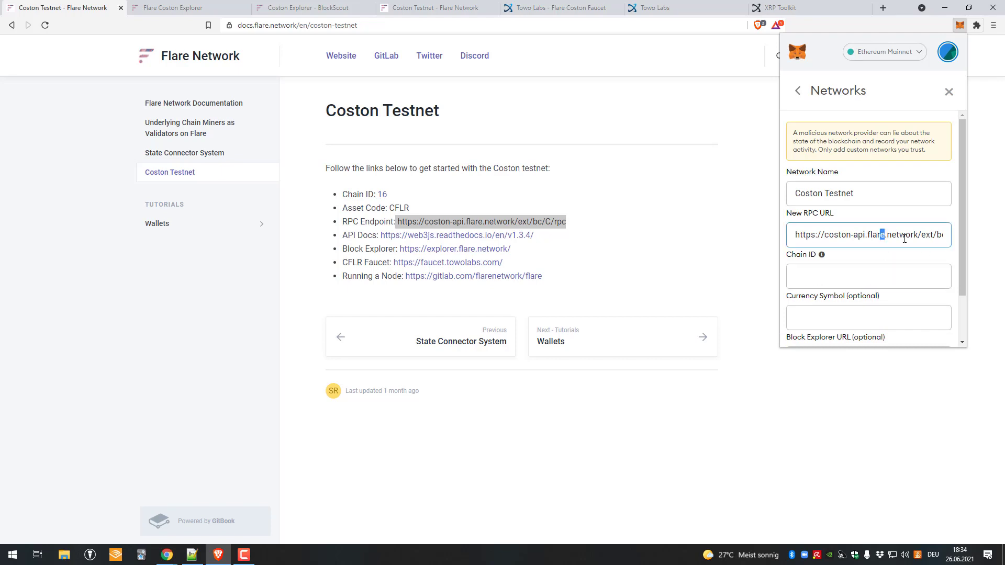
pyautogui.moveTo(832, 233); pyautogui.dragTo(743, 250)
pyautogui.click(795, 235)
# Step: Set the chain ID to 16 and the currency symbol to CFLR
pyautogui.click(817, 279)
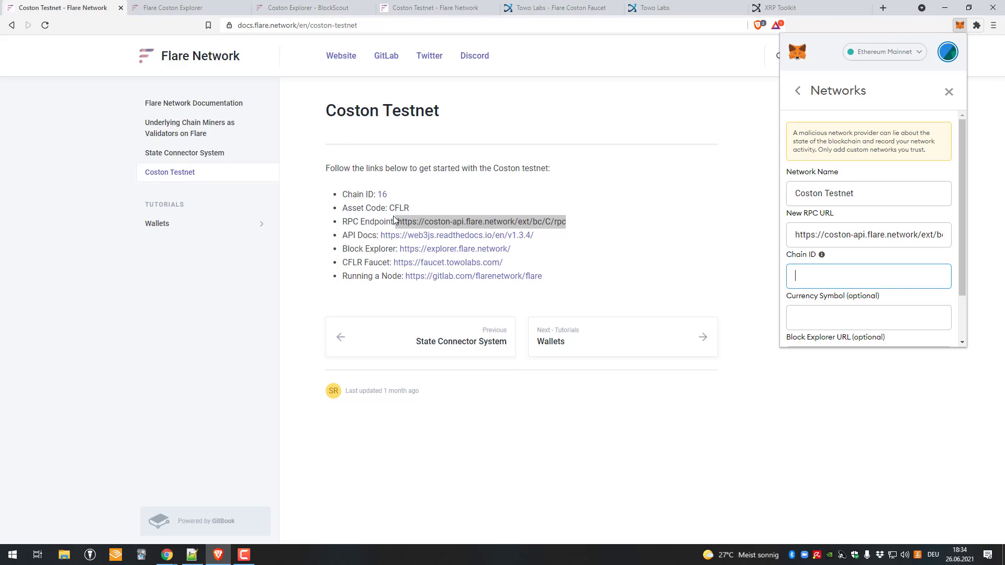
pyautogui.write('167')
pyautogui.press('BackSpace')
pyautogui.press('Tab')
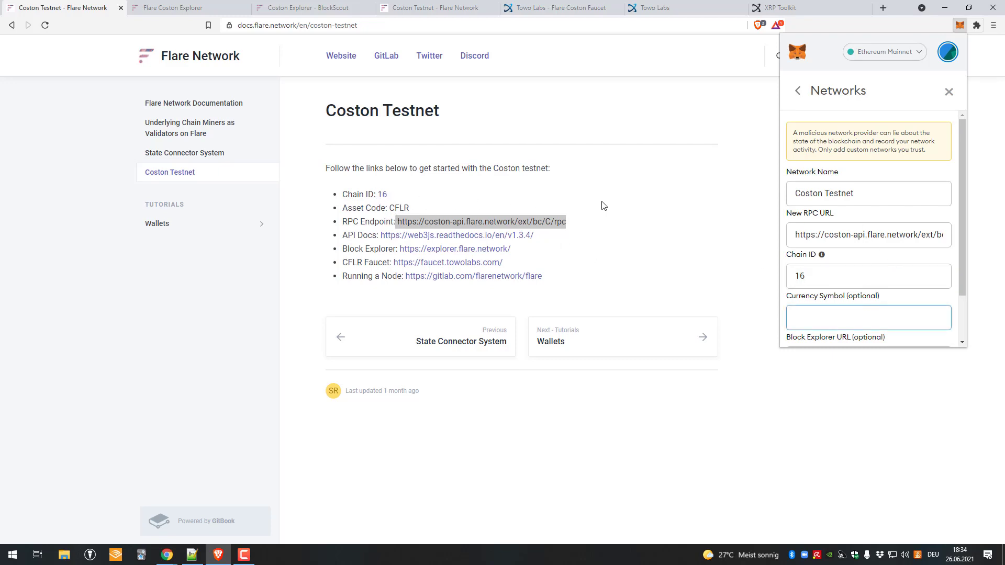
pyautogui.write('CLFR')
pyautogui.scroll(-1, 839, 239)
pyautogui.press('BackSpace')
pyautogui.press('BackSpace')
pyautogui.press('BackSpace')
pyautogui.write('FLR')
# Step: Enter the block explorer URL and save the Coston Testnet network
pyautogui.press('Tab')
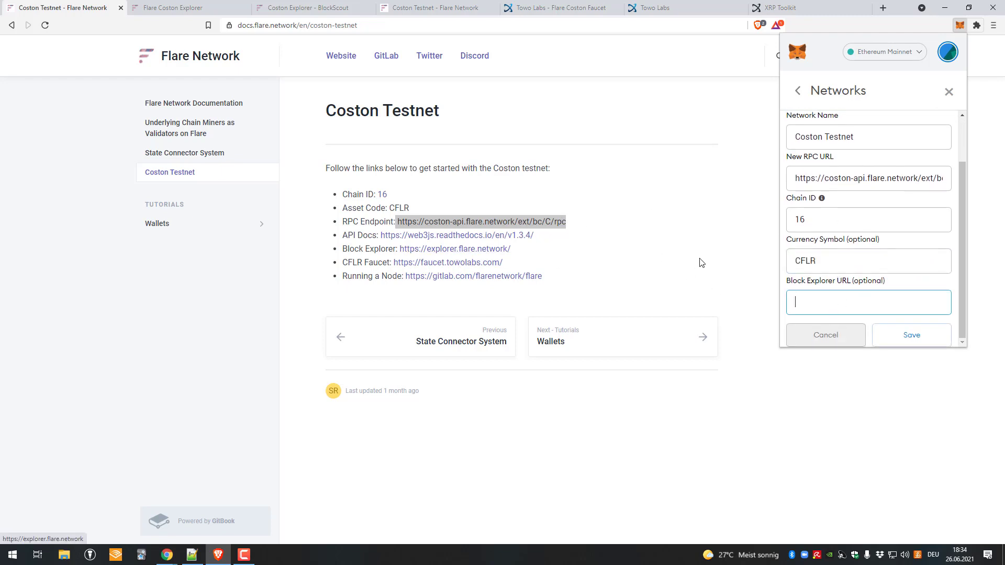
pyautogui.write('h')
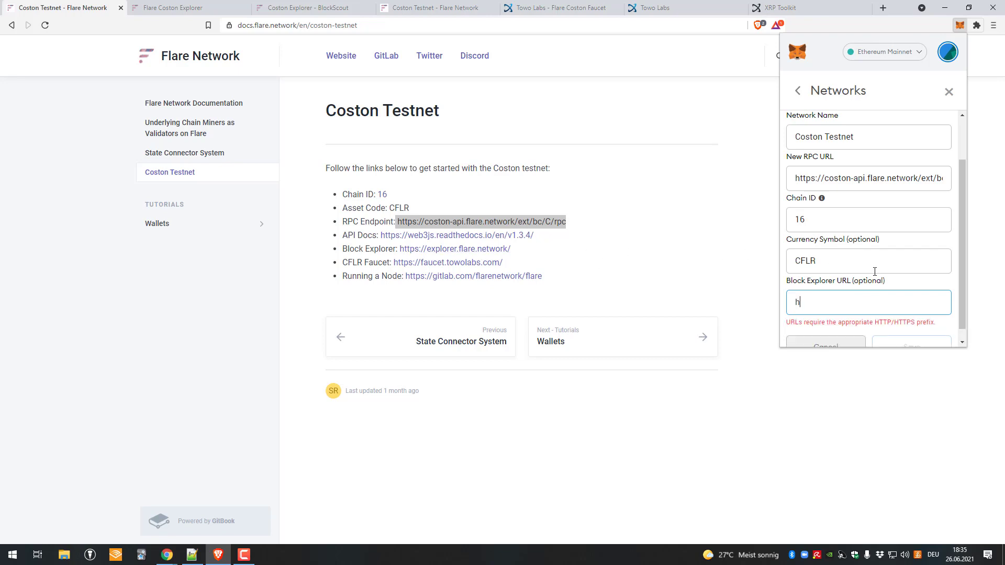
pyautogui.write('ttps://')
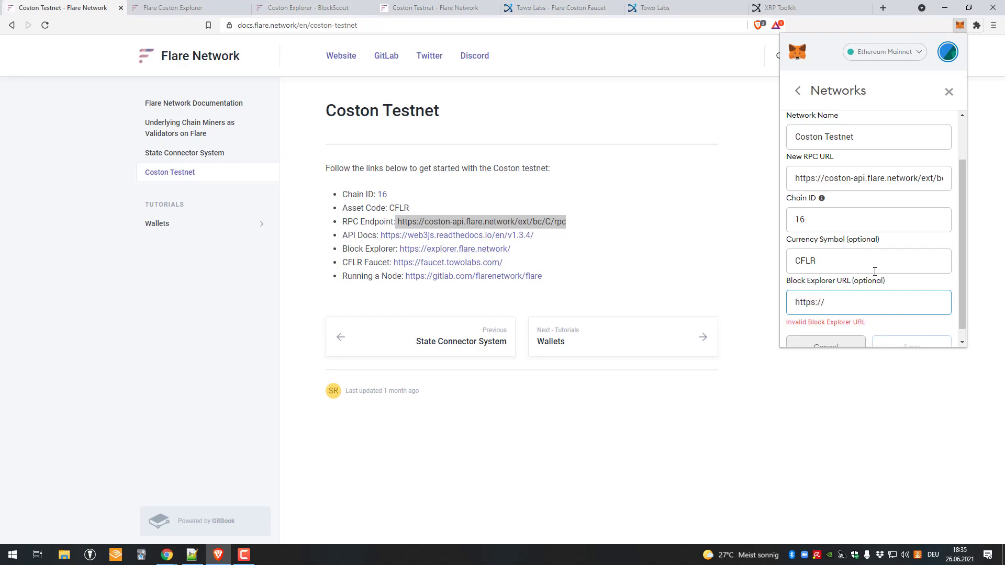
pyautogui.write('explorer.')
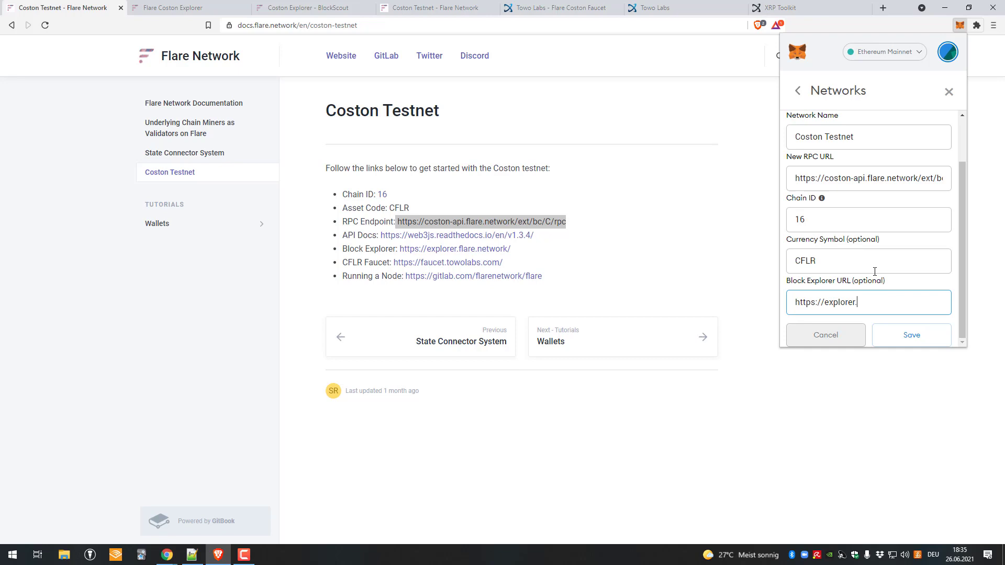
pyautogui.press('BackSpace')
pyautogui.press('BackSpace')
pyautogui.press('BackSpace')
pyautogui.press('BackSpace')
pyautogui.press('BackSpace')
pyautogui.press('BackSpace')
pyautogui.click(913, 332)
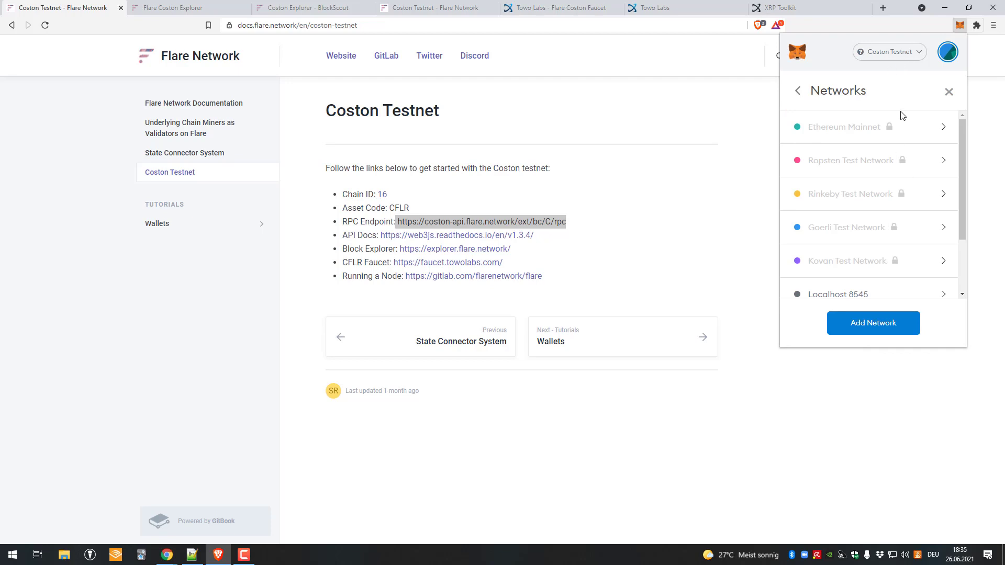
# Step: Leave settings, check the network list and the site connection notice, and copy the wallet address
pyautogui.click(798, 92)
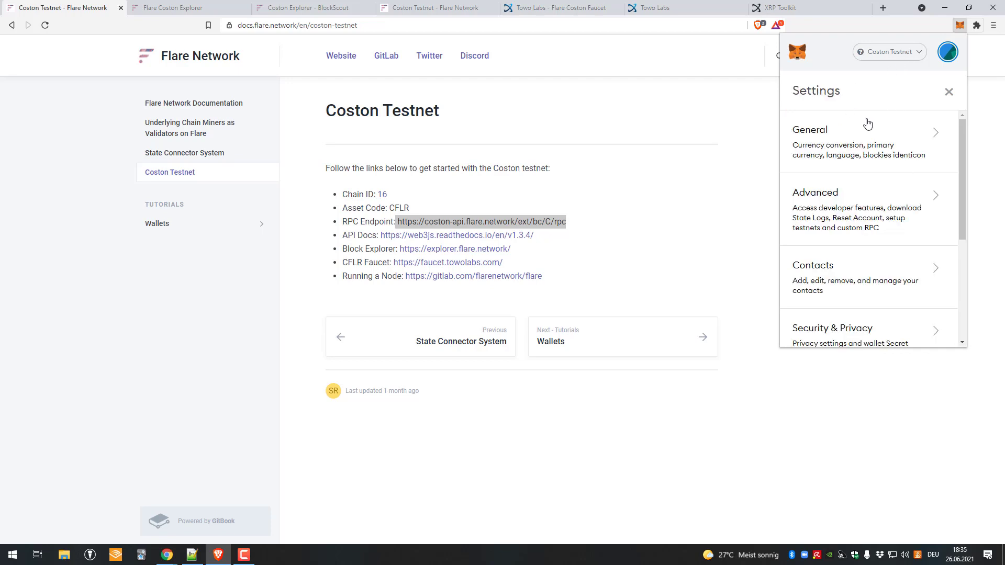
pyautogui.click(947, 92)
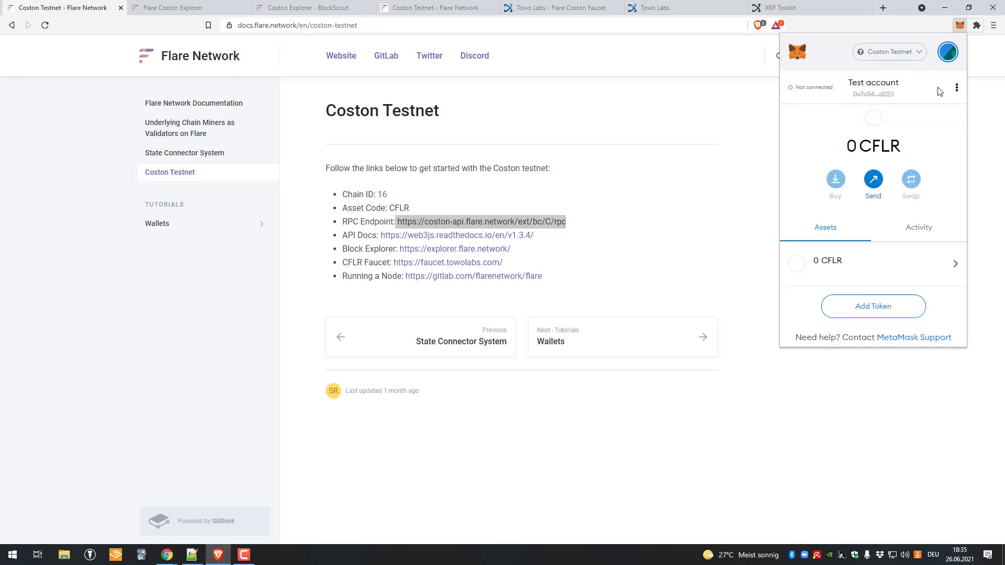
pyautogui.click(890, 52)
pyautogui.click(890, 51)
pyautogui.click(816, 89)
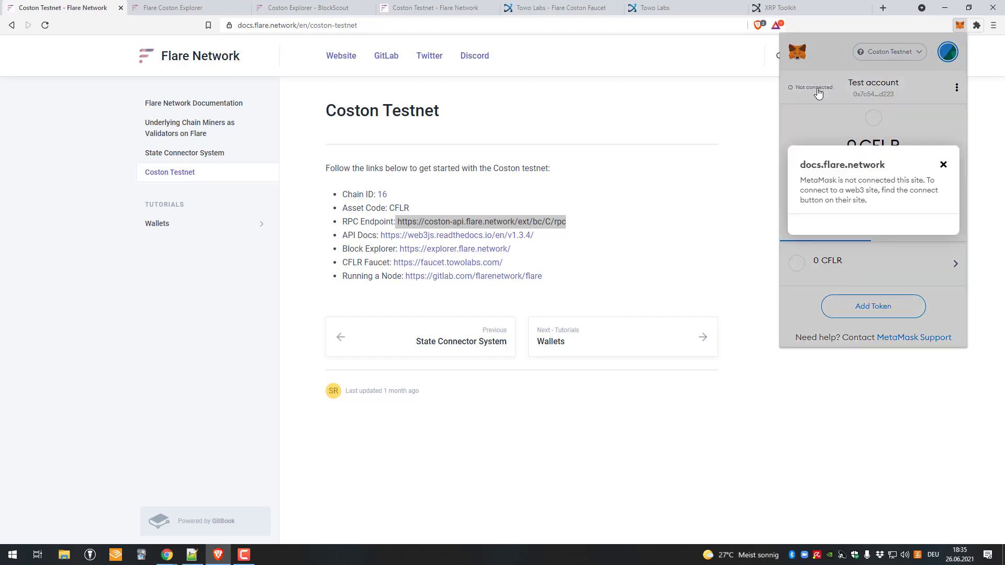
pyautogui.click(943, 166)
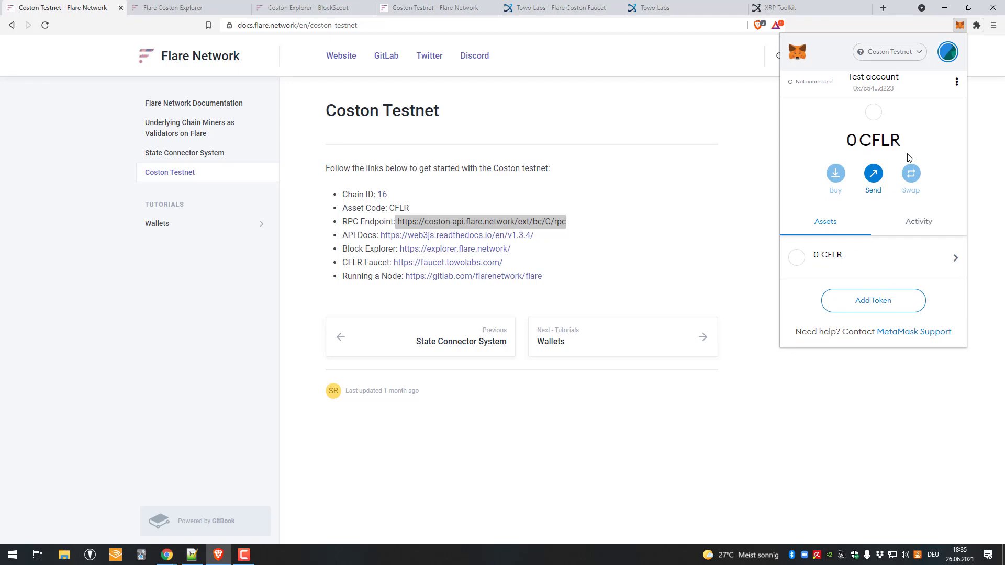
pyautogui.click(880, 87)
# Step: Paste the wallet address into the Flare Coston Faucet and request 100 CFLR
pyautogui.click(560, 7)
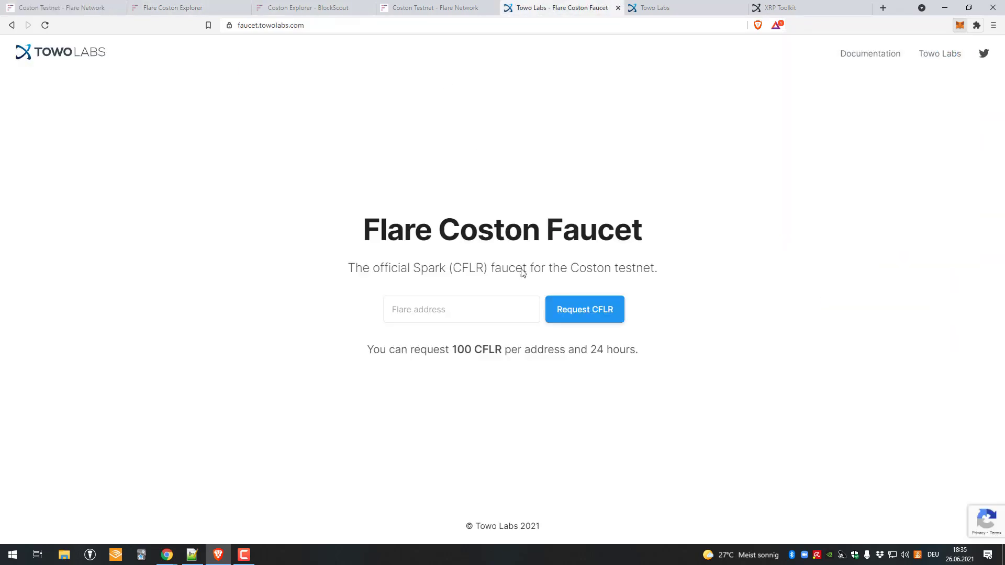
pyautogui.click(481, 297)
pyautogui.moveTo(381, 224); pyautogui.dragTo(424, 312)
pyautogui.click(459, 307)
pyautogui.hotkey('ctrl', 'v')
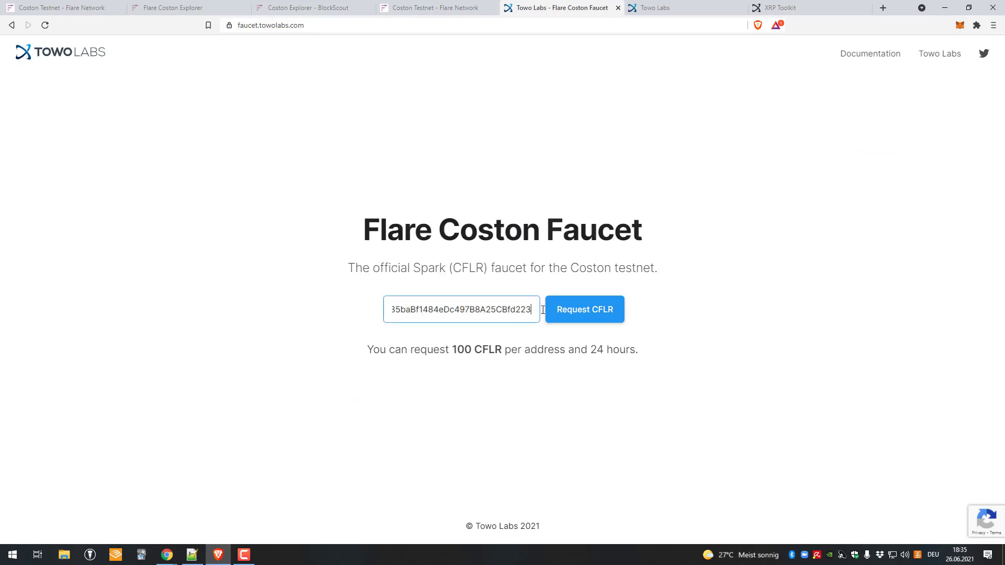
pyautogui.click(580, 323)
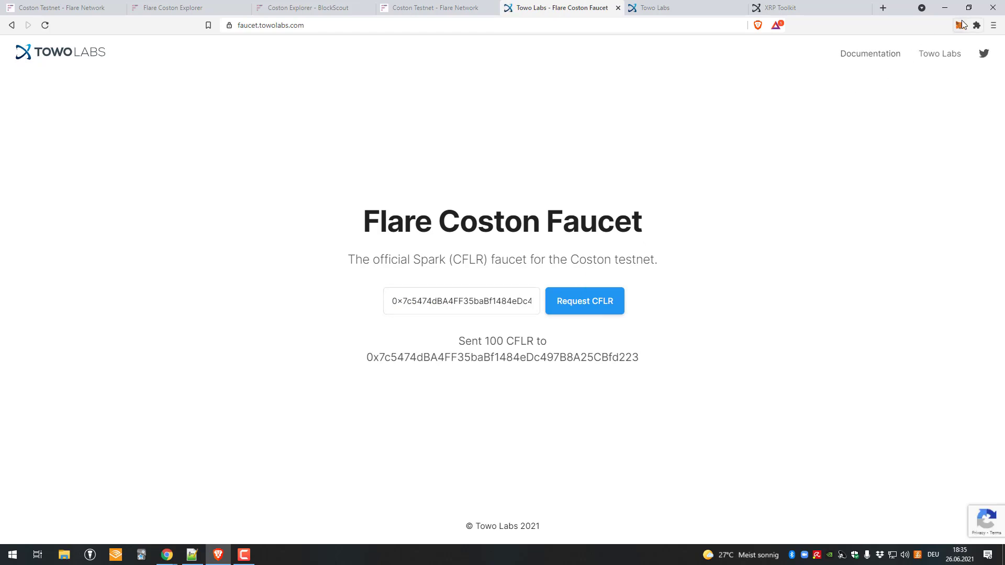
# Step: Check MetaMask's CFLR asset, confirming the 100 CFLR balance
pyautogui.click(959, 25)
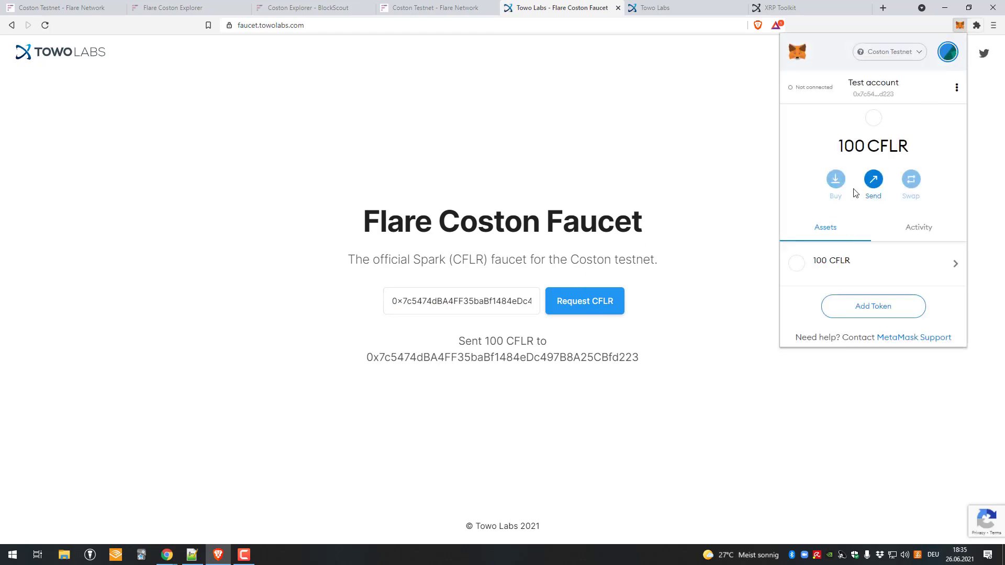
pyautogui.click(846, 266)
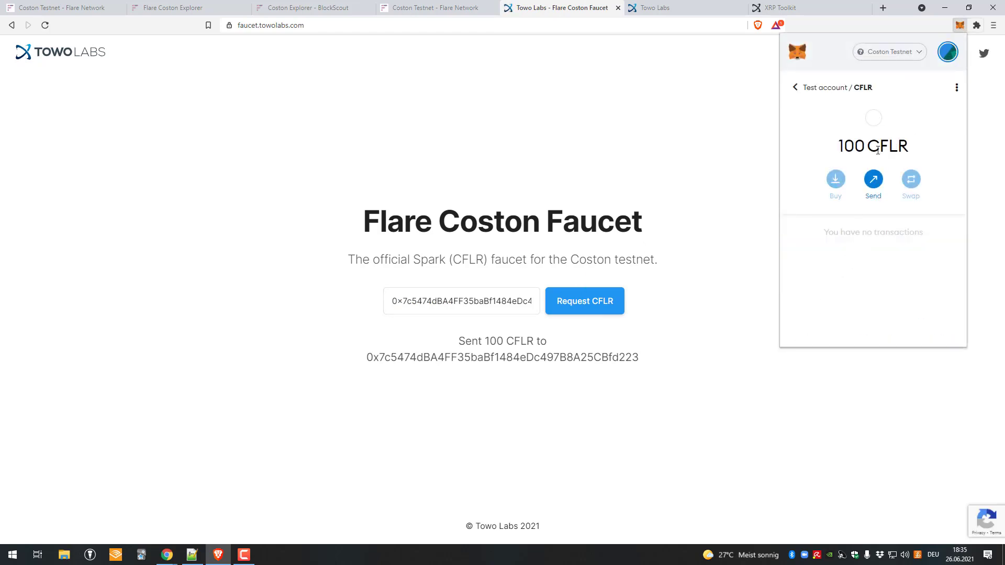
pyautogui.click(800, 93)
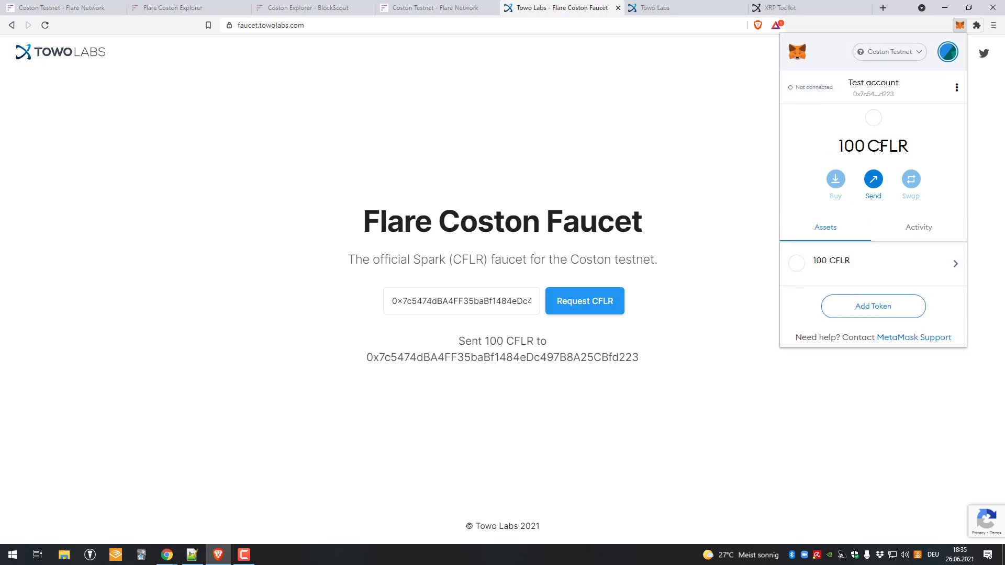
pyautogui.moveTo(880, 147); pyautogui.dragTo(909, 146)
pyautogui.click(881, 251)
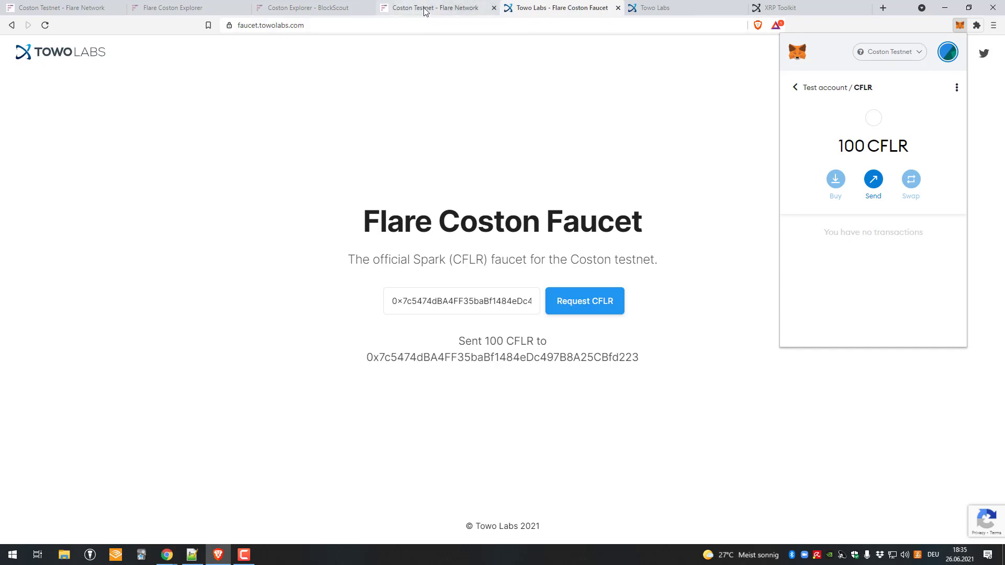
# Step: On the explorer home page, highlight a latest transaction's CFLR amount and fee
pyautogui.click(303, 7)
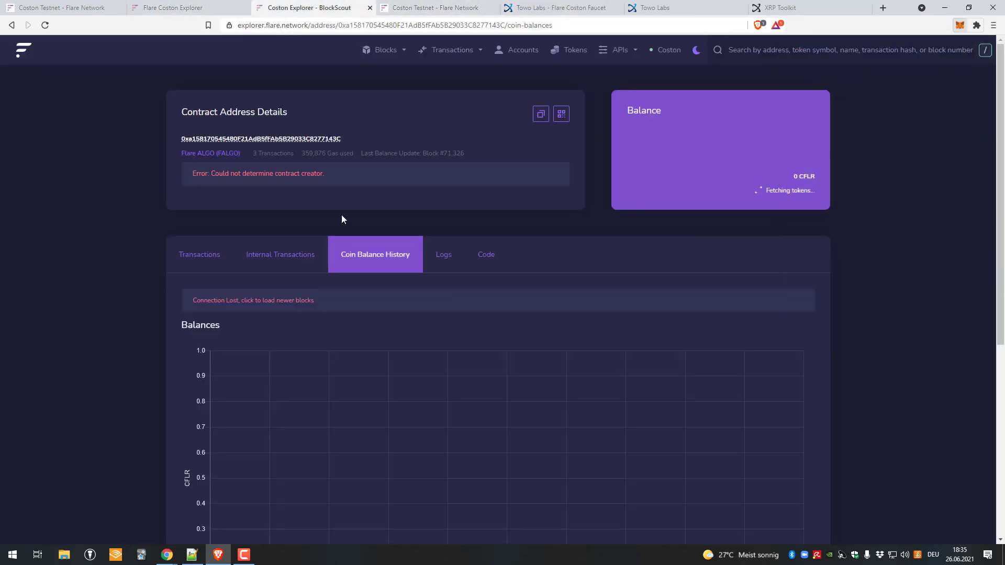
pyautogui.click(10, 49)
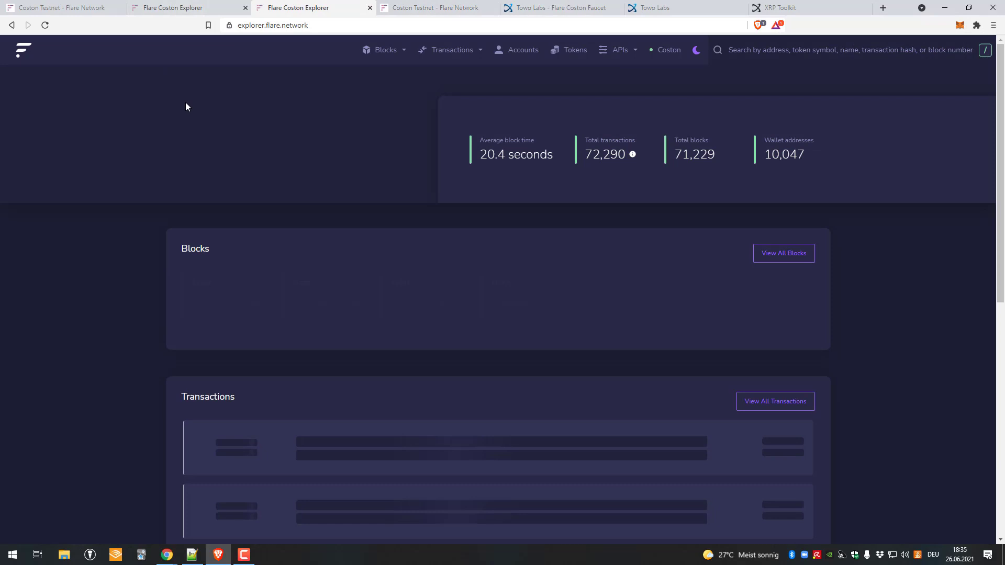
pyautogui.scroll(-4, 250, 222)
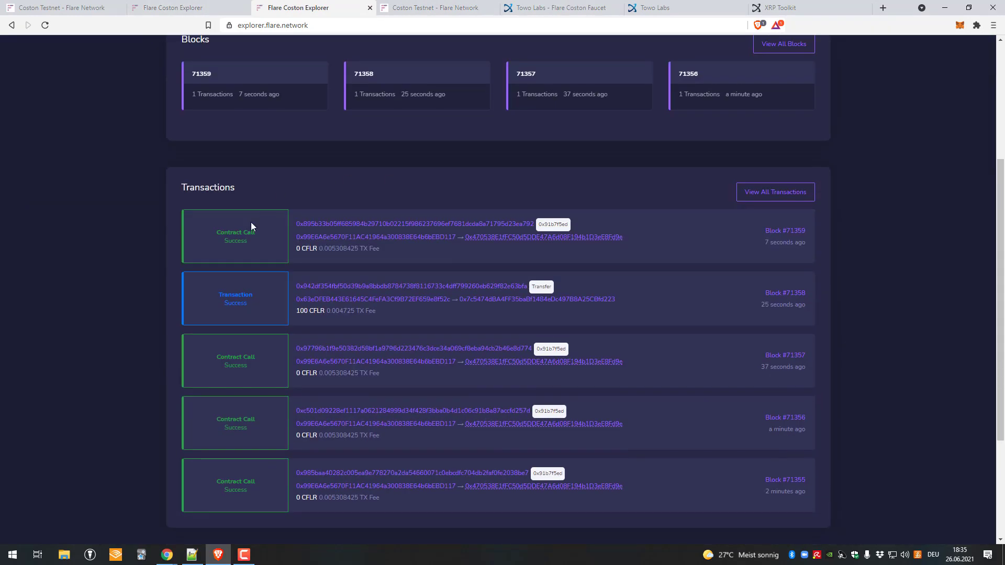
pyautogui.scroll(3, 335, 180)
pyautogui.scroll(-4, 531, 224)
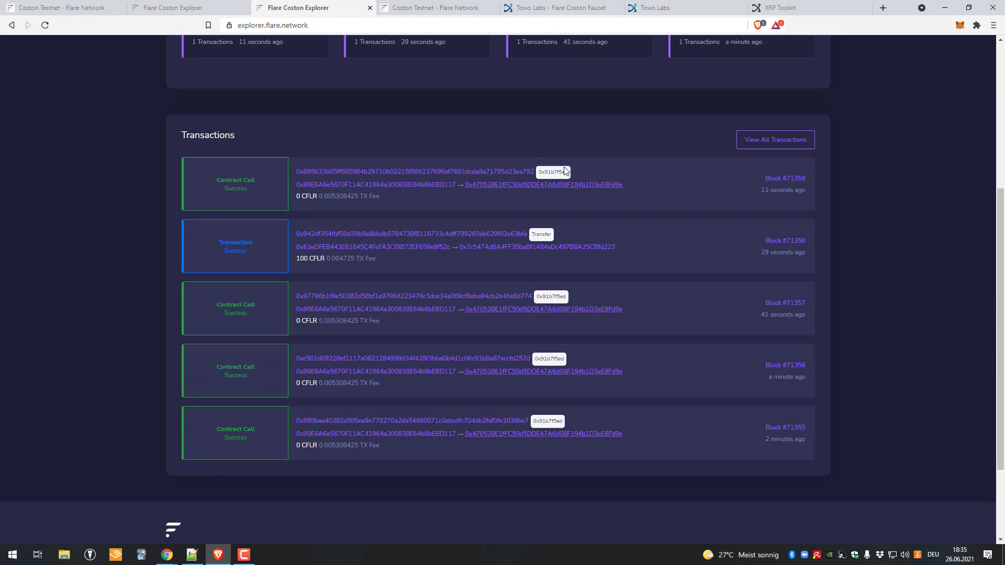
pyautogui.doubleClick(306, 197)
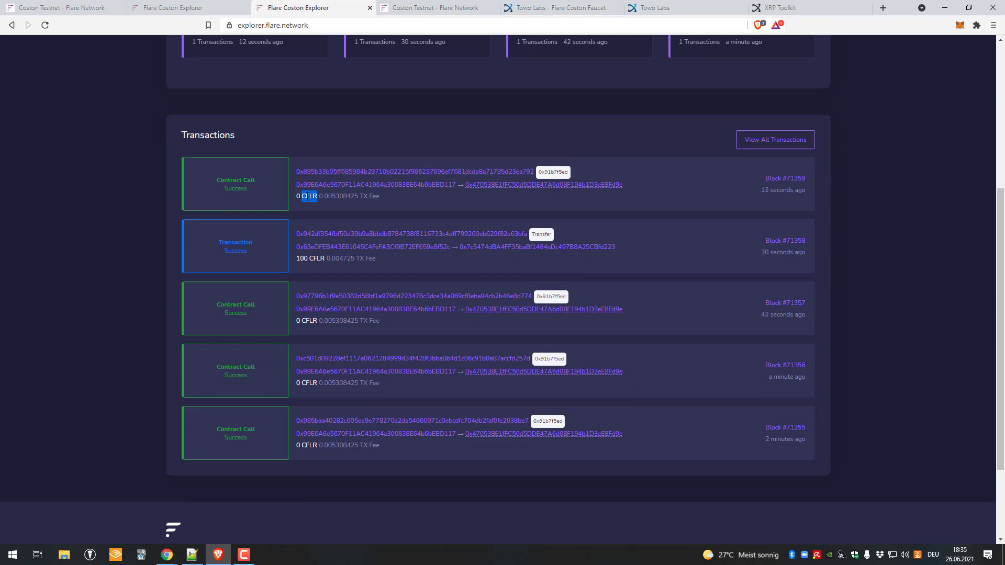
pyautogui.doubleClick(340, 197)
pyautogui.moveTo(320, 197); pyautogui.dragTo(394, 197)
pyautogui.click(344, 196)
pyautogui.doubleClick(344, 197)
pyautogui.click(254, 179)
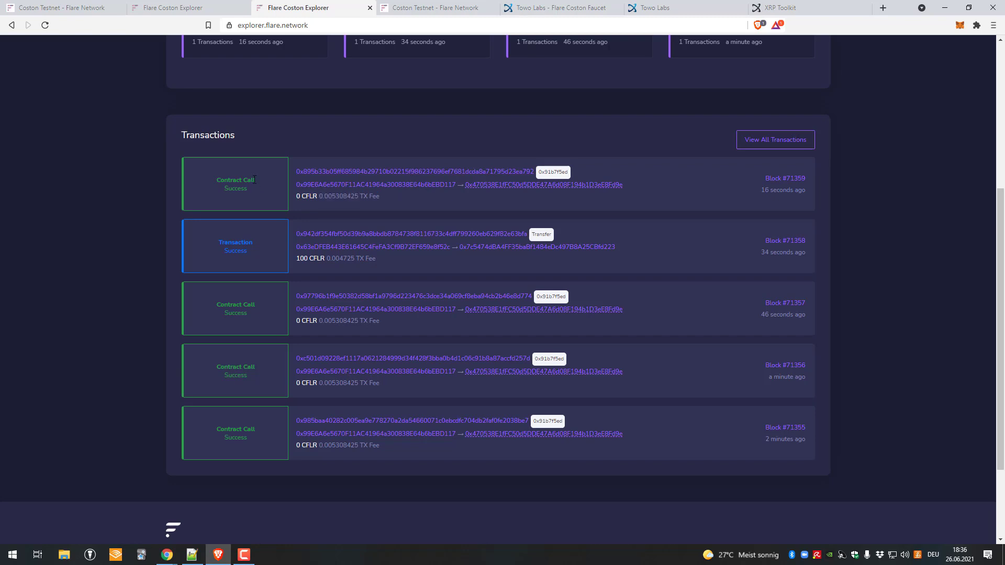
# Step: Open block 71359 and then its sender address's details page
pyautogui.click(788, 178)
pyautogui.scroll(-3, 325, 239)
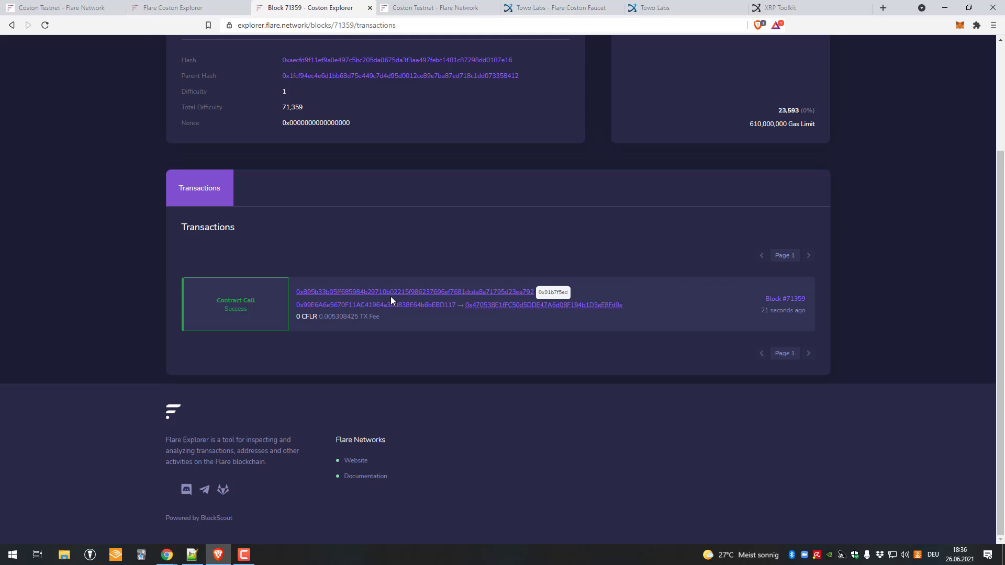
pyautogui.click(374, 305)
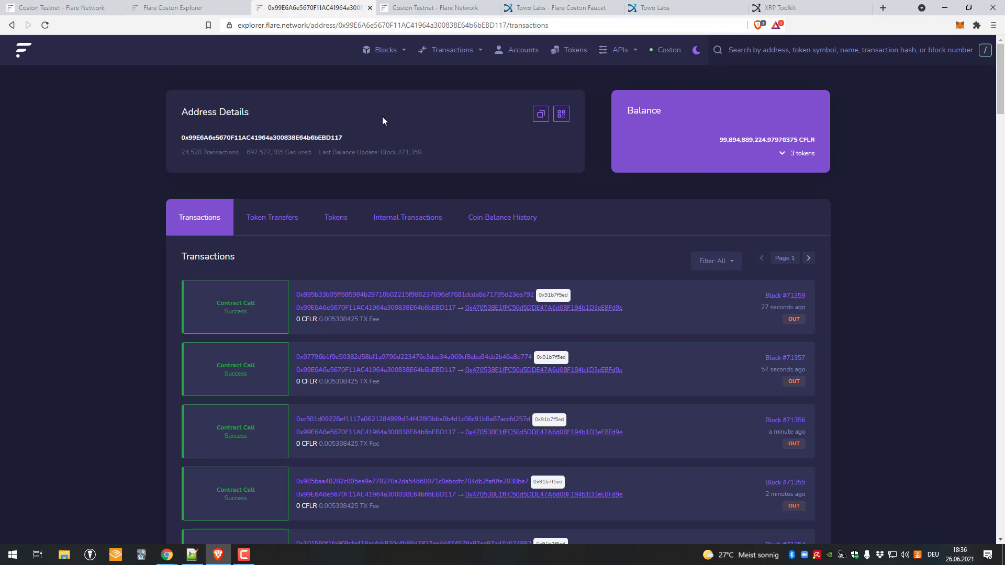
# Step: Review the sender's token transfers, including 120 CFLR, before going back to the explorer home
pyautogui.click(272, 222)
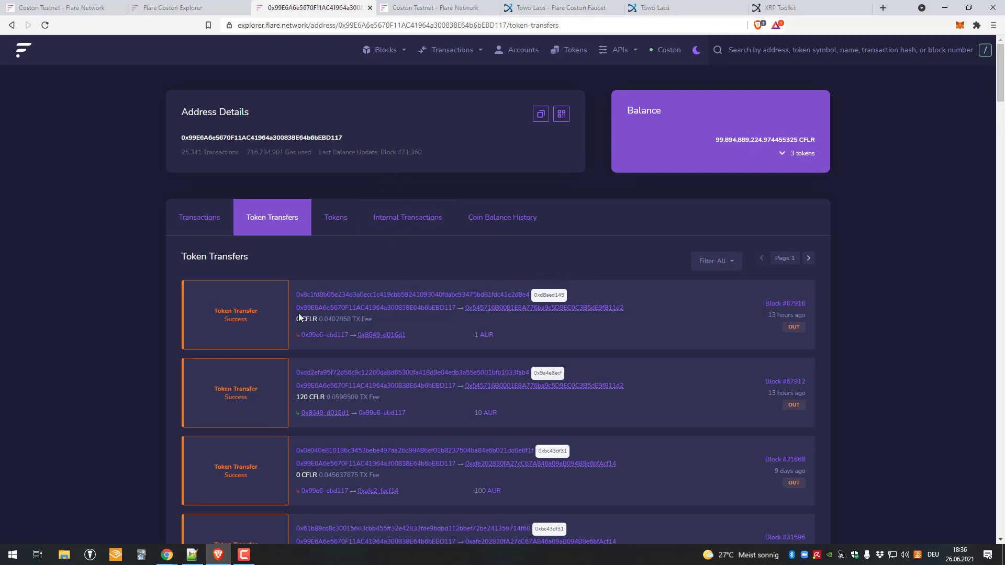
pyautogui.scroll(-1, 338, 324)
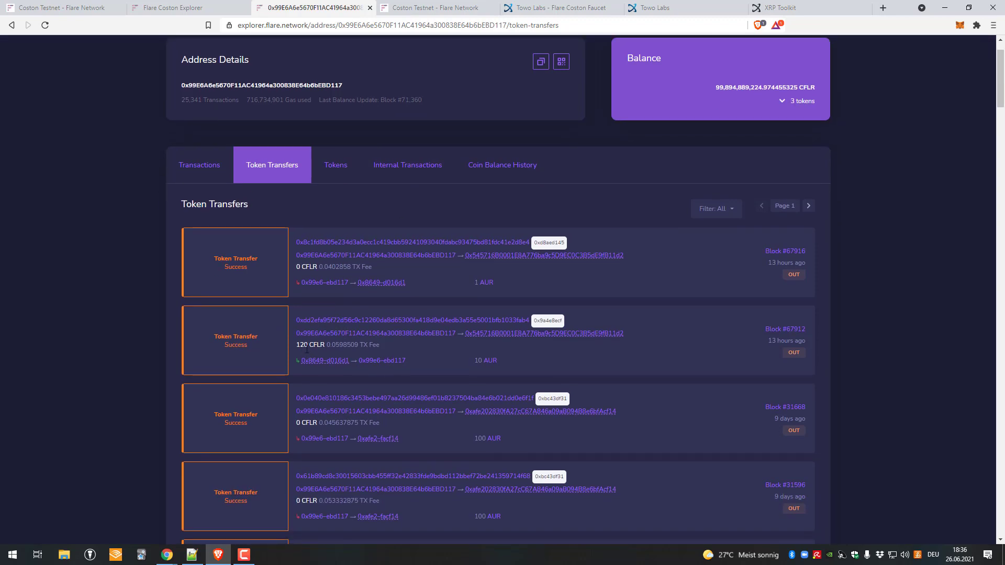
pyautogui.click(313, 348)
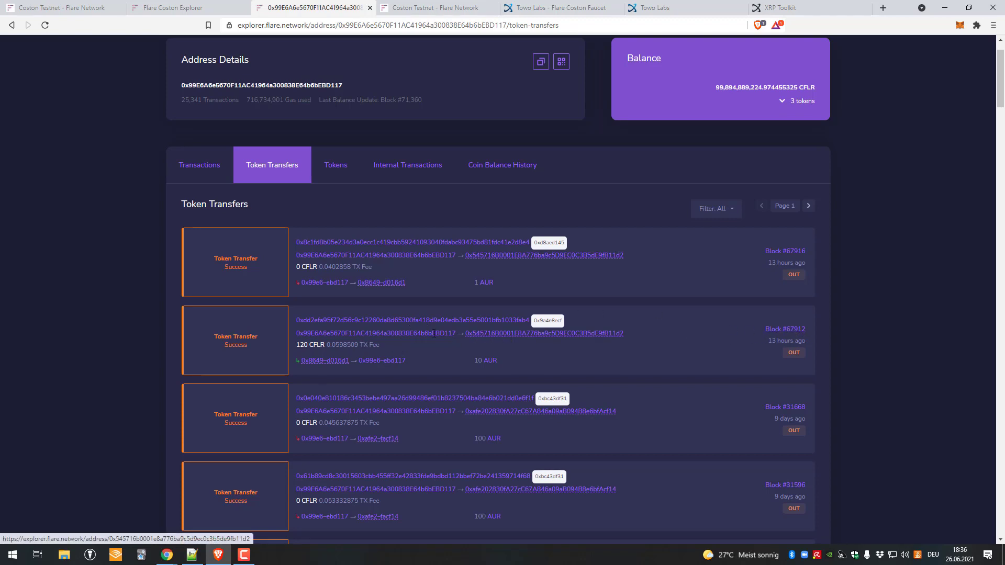
pyautogui.scroll(-2, 448, 325)
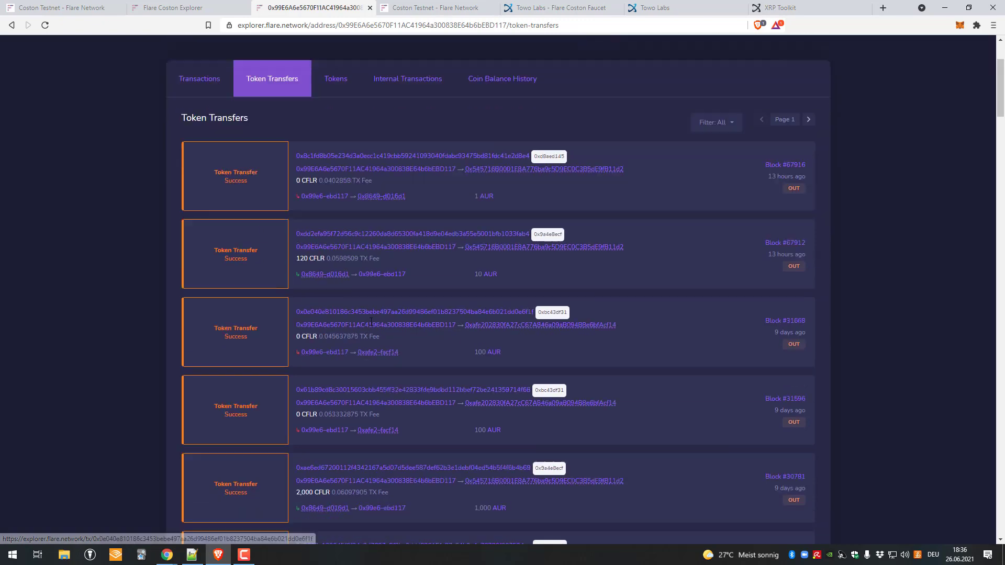
pyautogui.moveTo(300, 242); pyautogui.dragTo(321, 246)
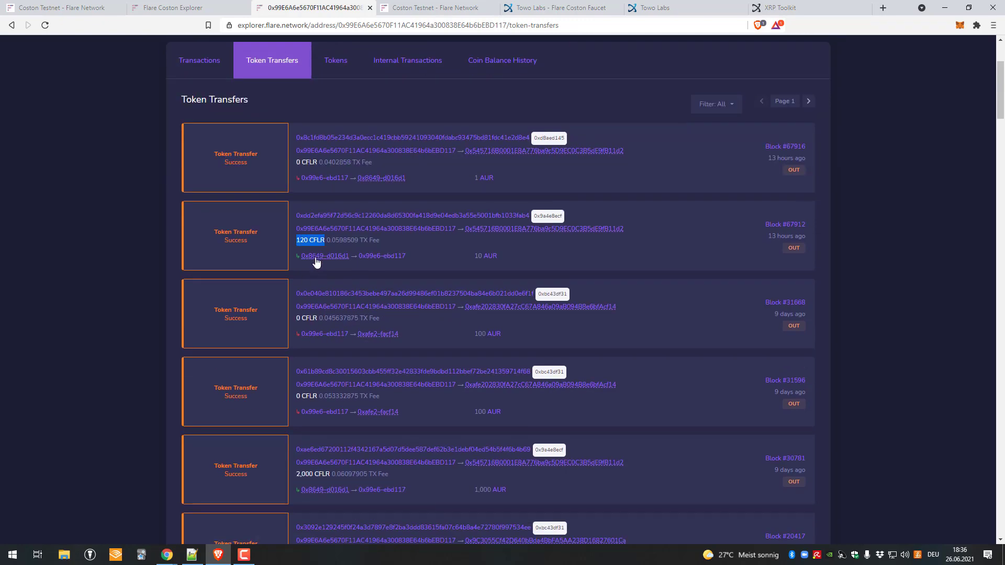
pyautogui.scroll(-6, 322, 239)
pyautogui.scroll(-10, 318, 265)
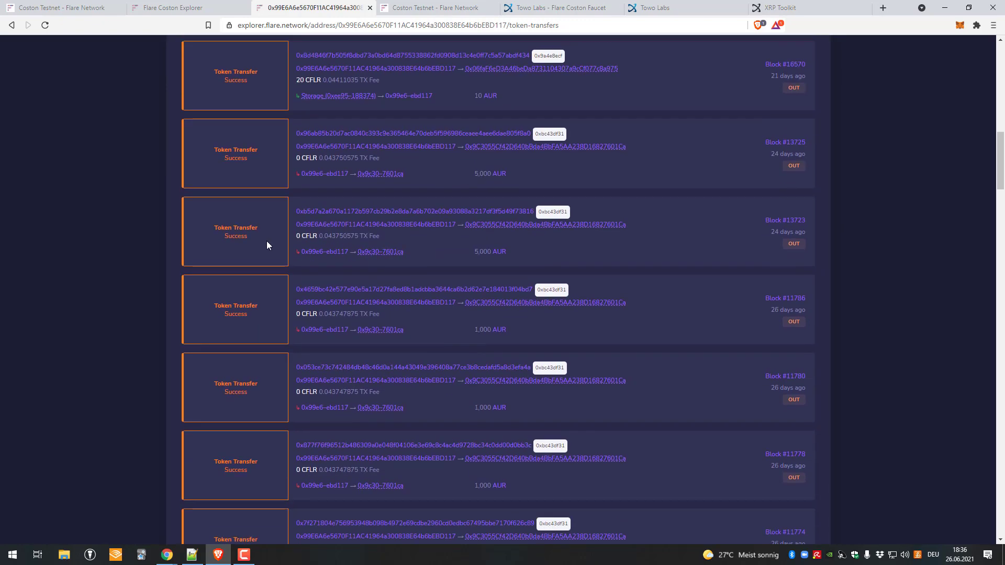
pyautogui.scroll(15, 187, 299)
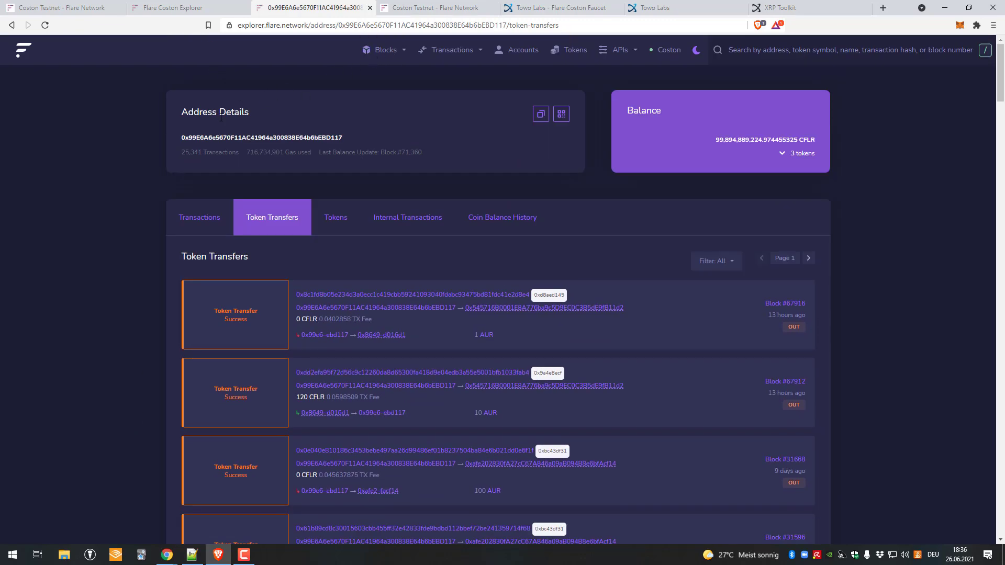
pyautogui.click(15, 54)
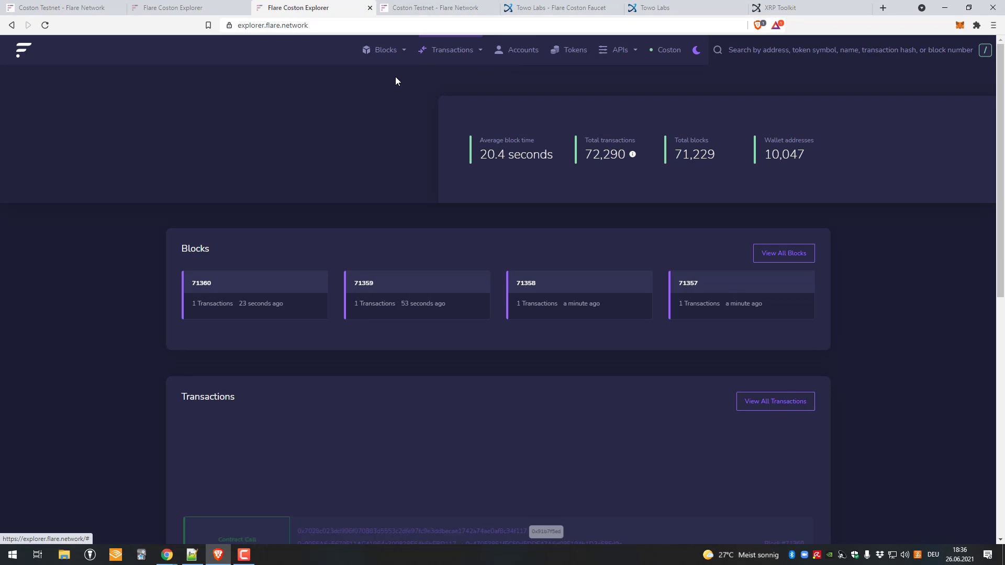
# Step: Scroll the latest transactions and view the list of all blocks
pyautogui.scroll(-4, 518, 146)
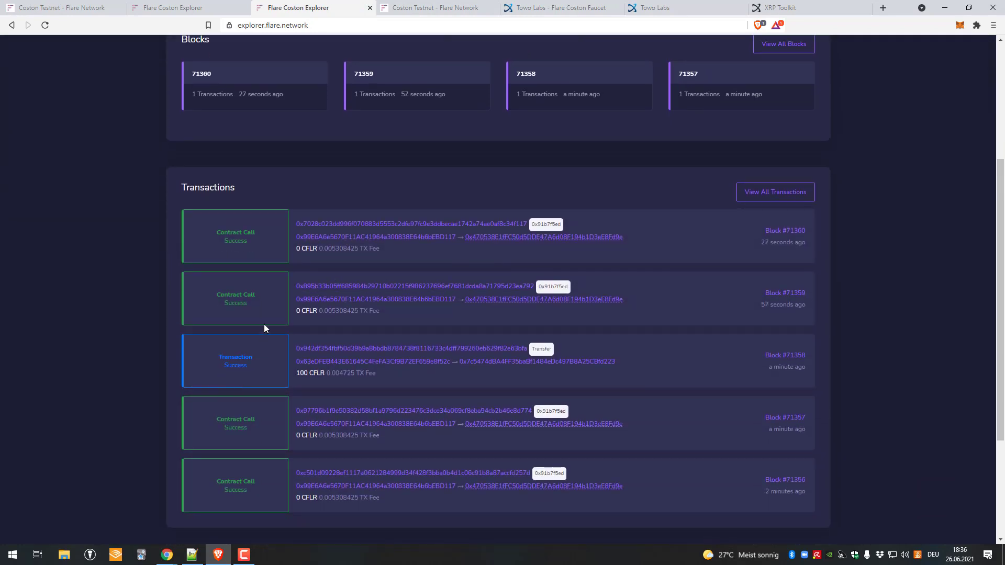
pyautogui.scroll(-2, 366, 402)
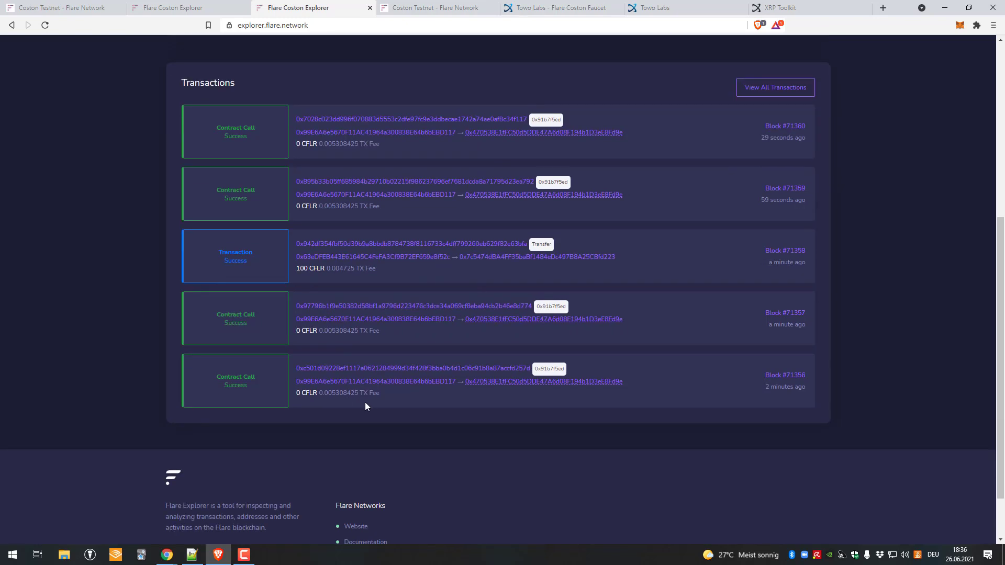
pyautogui.scroll(4, 463, 242)
pyautogui.scroll(2, 465, 251)
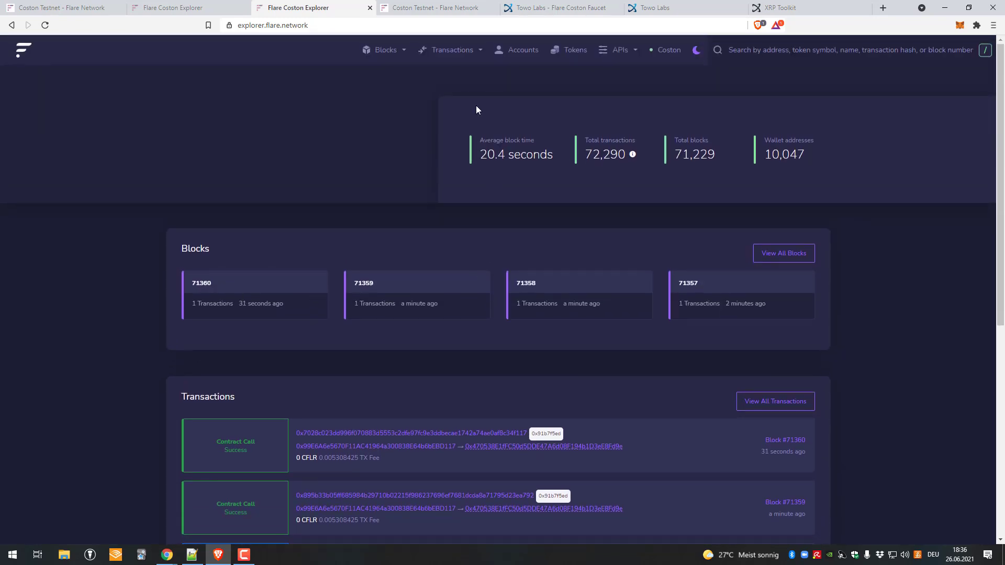
pyautogui.click(395, 49)
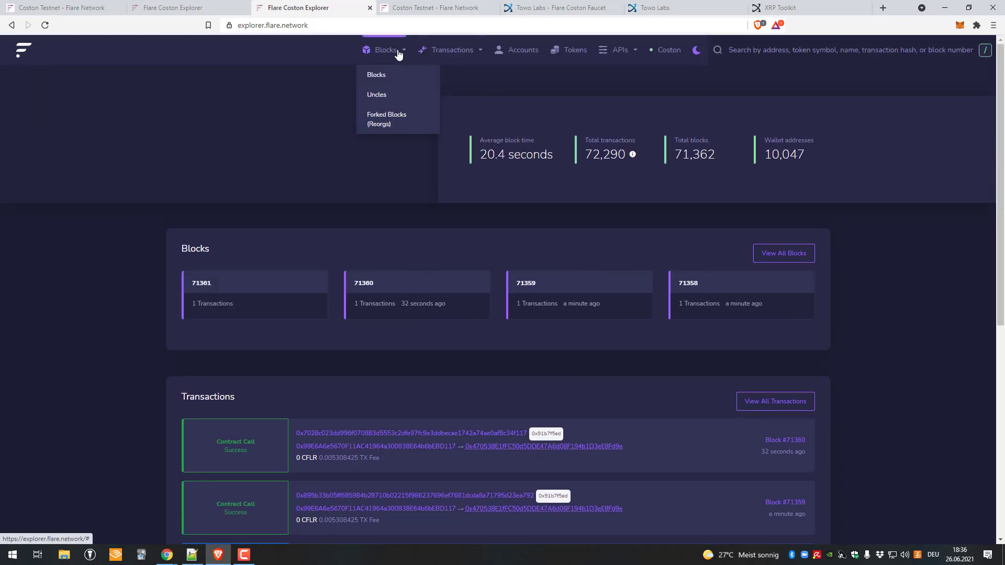
pyautogui.click(392, 80)
pyautogui.scroll(-1, 424, 174)
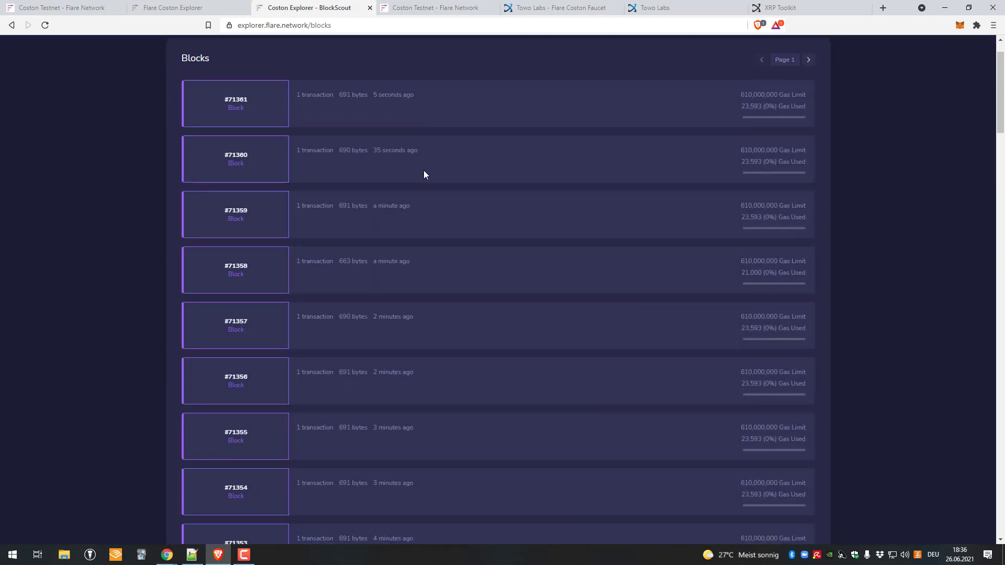
pyautogui.scroll(-2, 602, 243)
pyautogui.scroll(3, 408, 171)
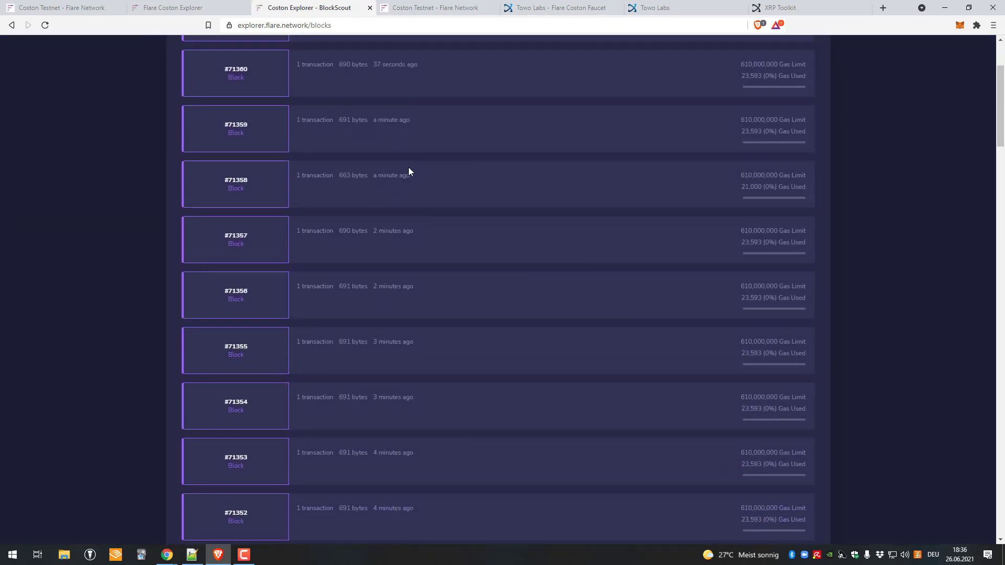
# Step: Show the validated transactions list and open the newest transaction's details
pyautogui.click(454, 52)
pyautogui.click(453, 79)
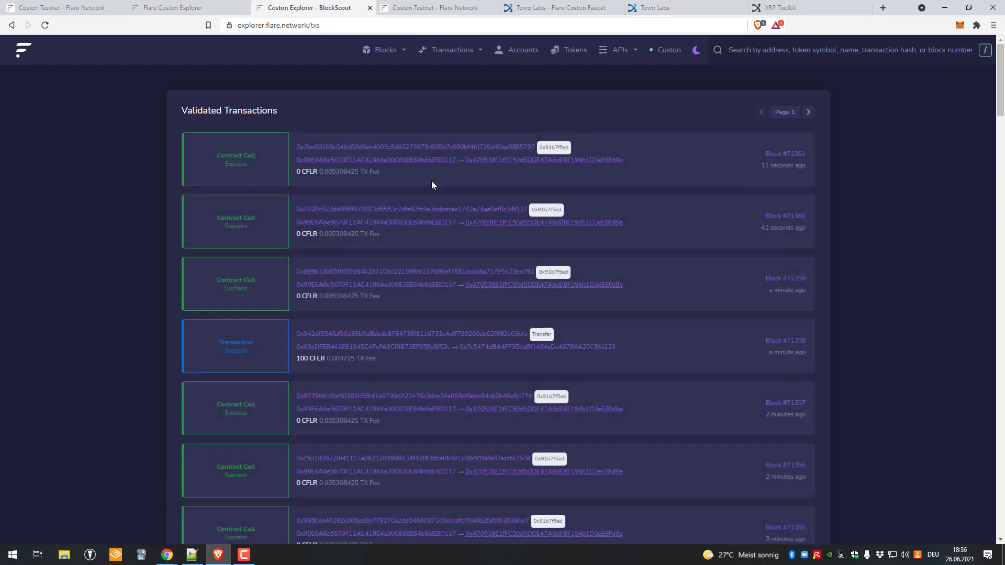
pyautogui.scroll(-20, 315, 302)
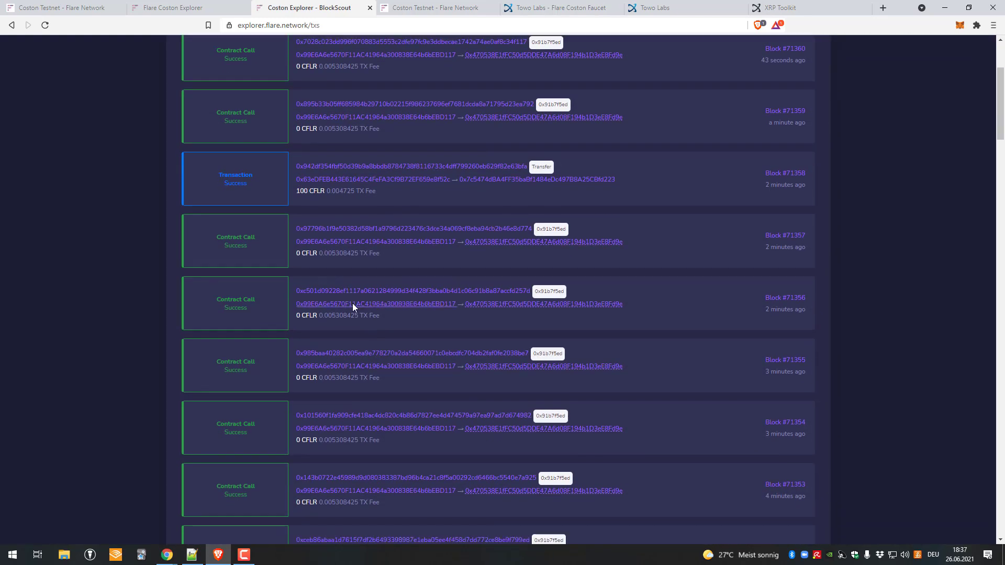
pyautogui.scroll(-20, 366, 291)
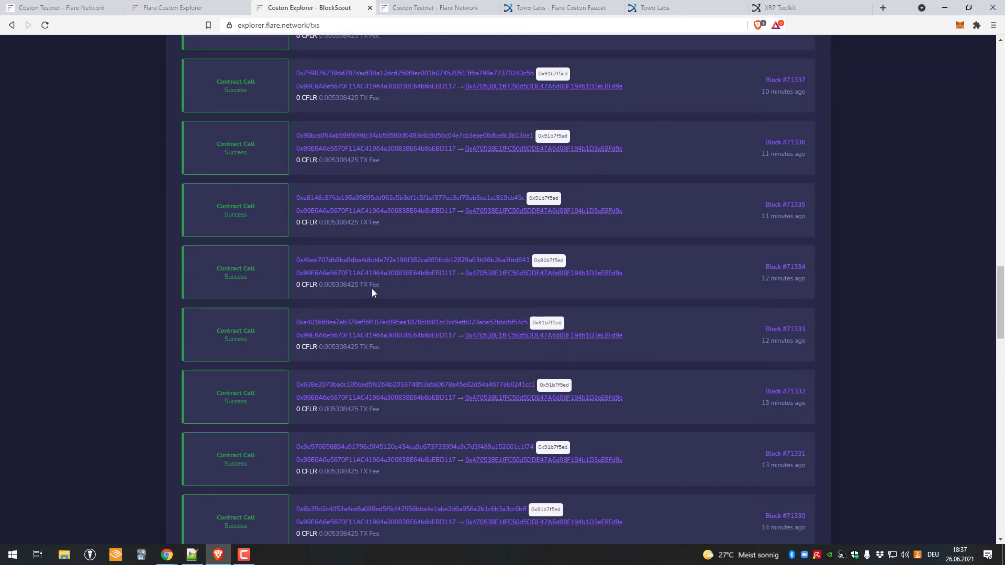
pyautogui.scroll(-10, 359, 283)
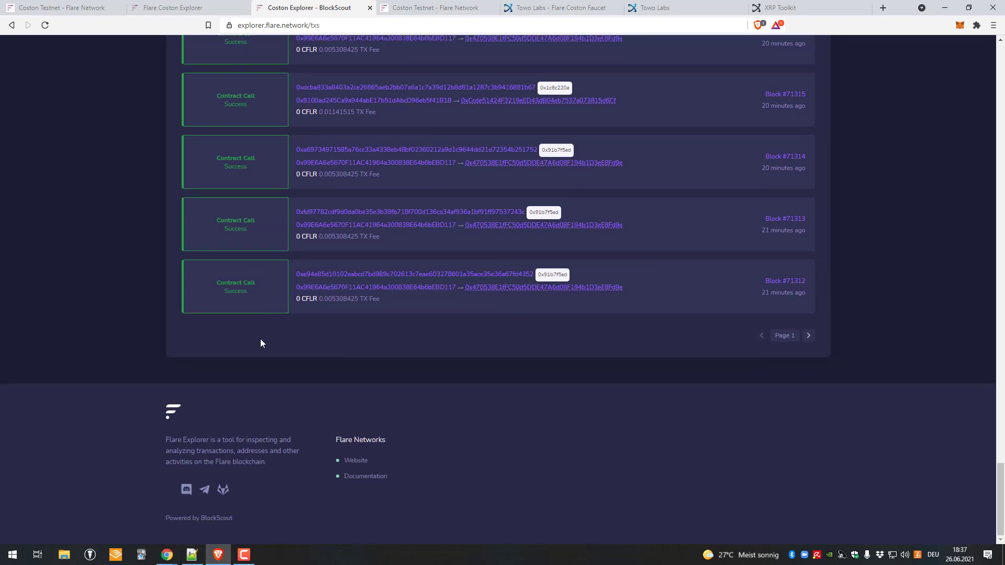
pyautogui.scroll(20, 260, 338)
pyautogui.click(424, 149)
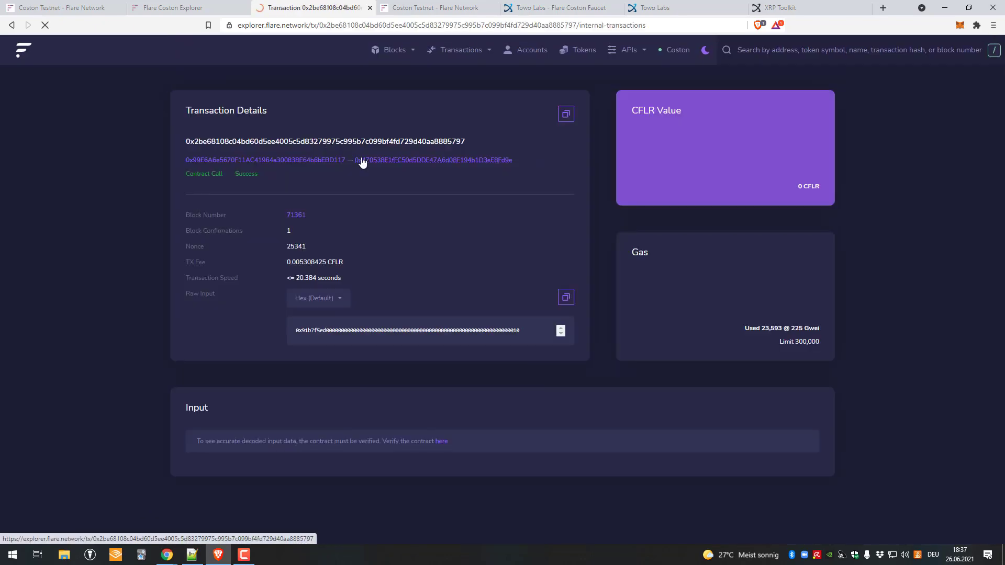
pyautogui.scroll(-5, 314, 313)
pyautogui.scroll(5, 293, 314)
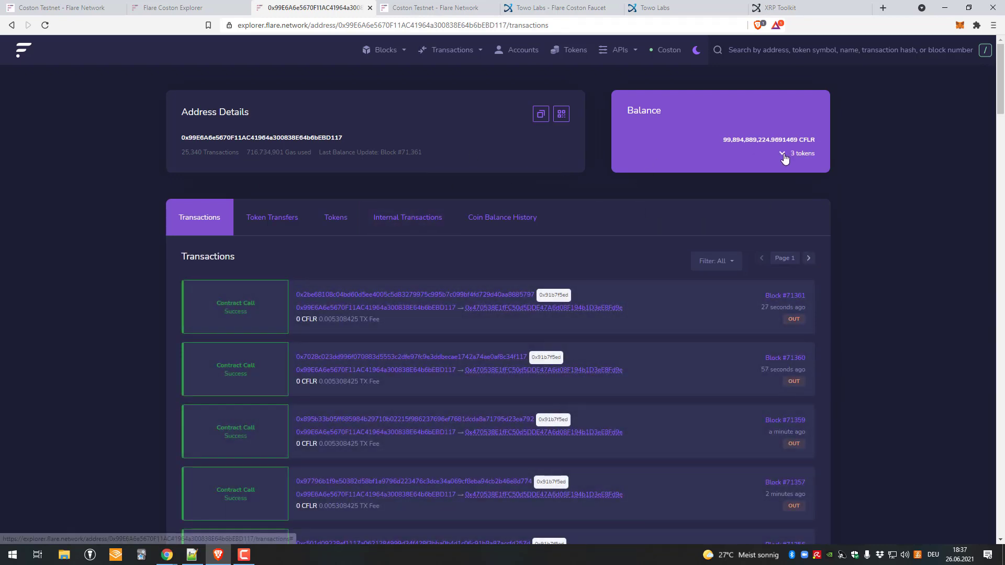
# Step: View the address's 3 tokens, including Aurei Stablecoin and TCN, then list all network tokens
pyautogui.click(783, 151)
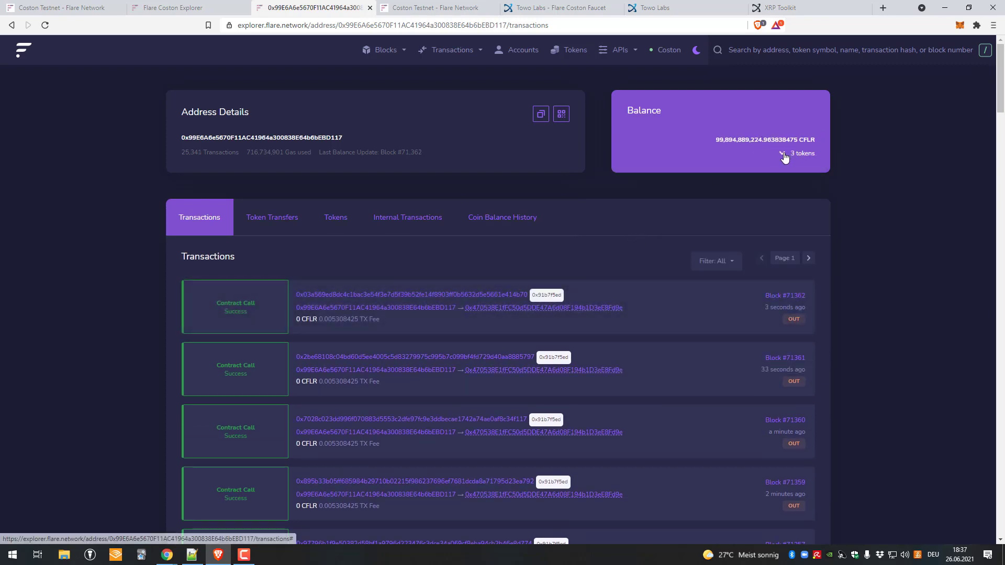
pyautogui.click(783, 152)
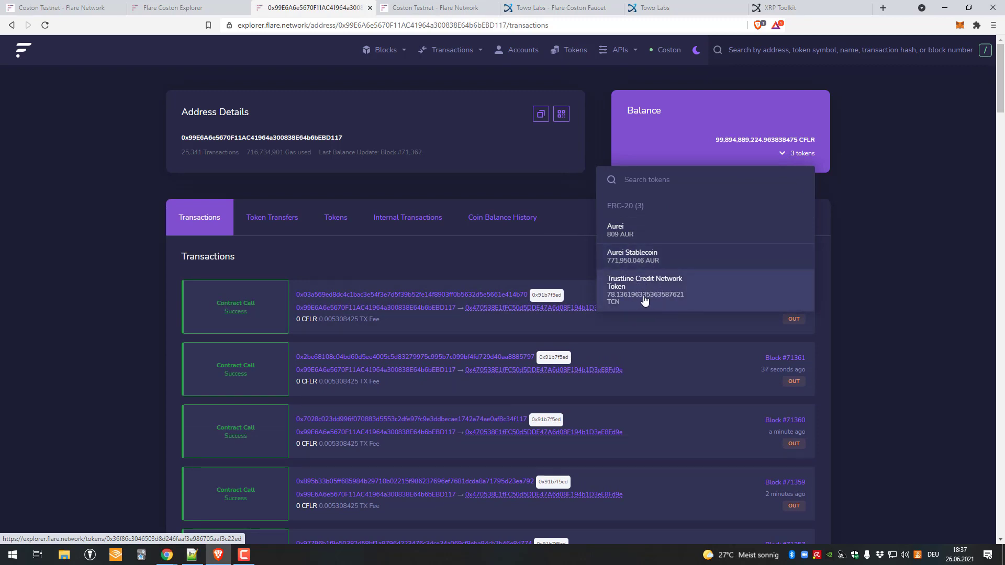
pyautogui.click(329, 224)
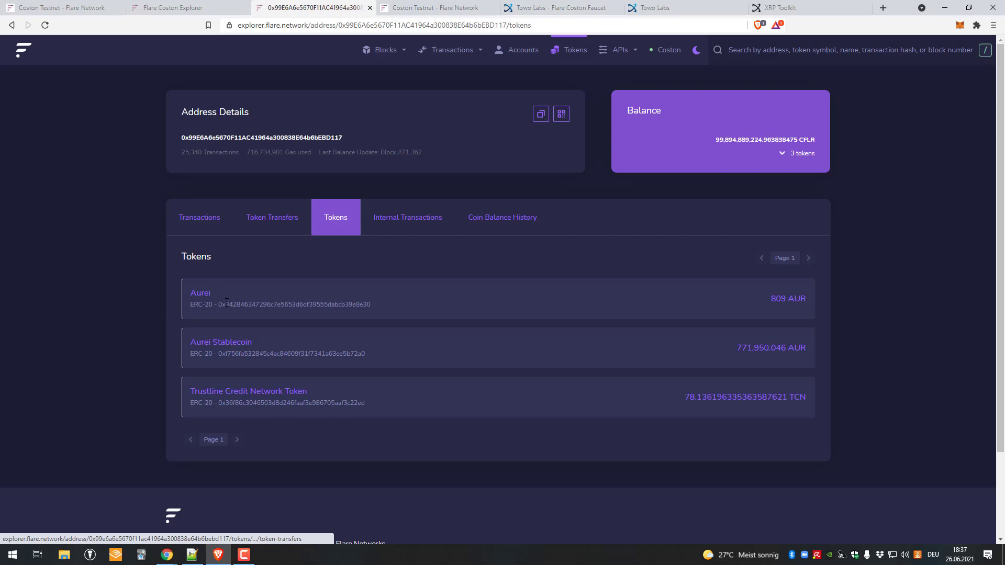
pyautogui.moveTo(793, 313); pyautogui.dragTo(488, 188)
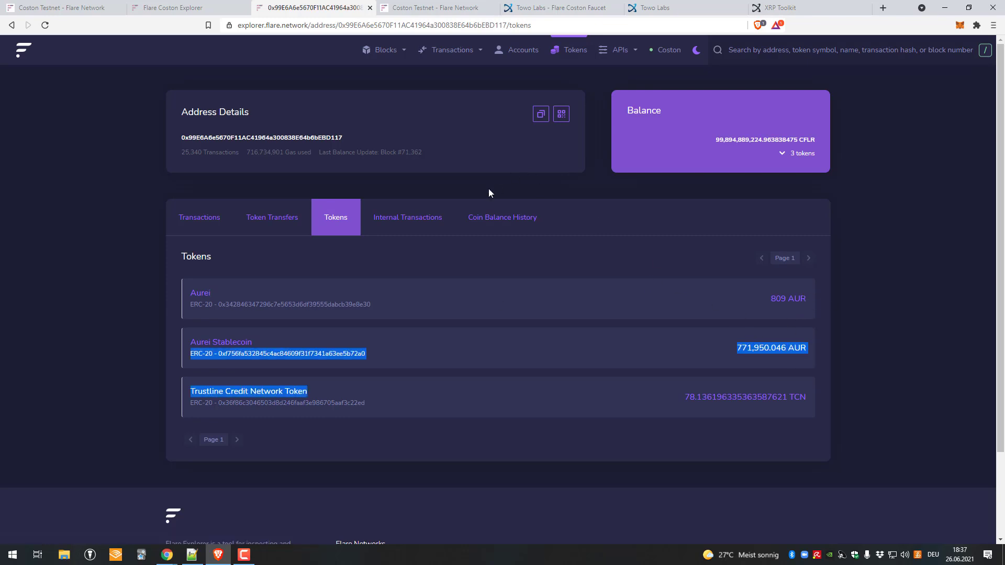
pyautogui.click(556, 52)
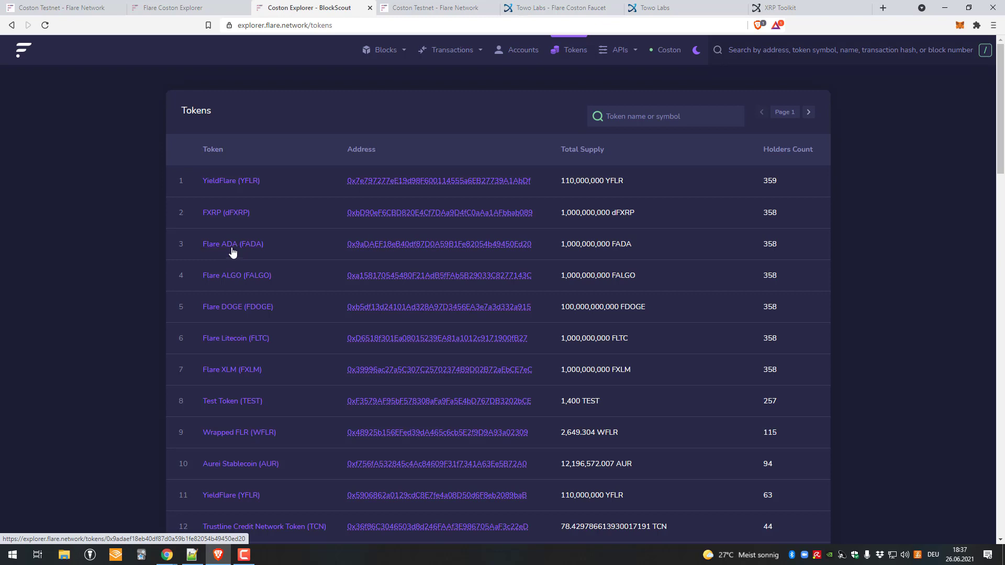
# Step: Scroll the Tokens list, marking YieldFlare (YFLR) and FXRP's holder count of 358
pyautogui.scroll(-1, 225, 271)
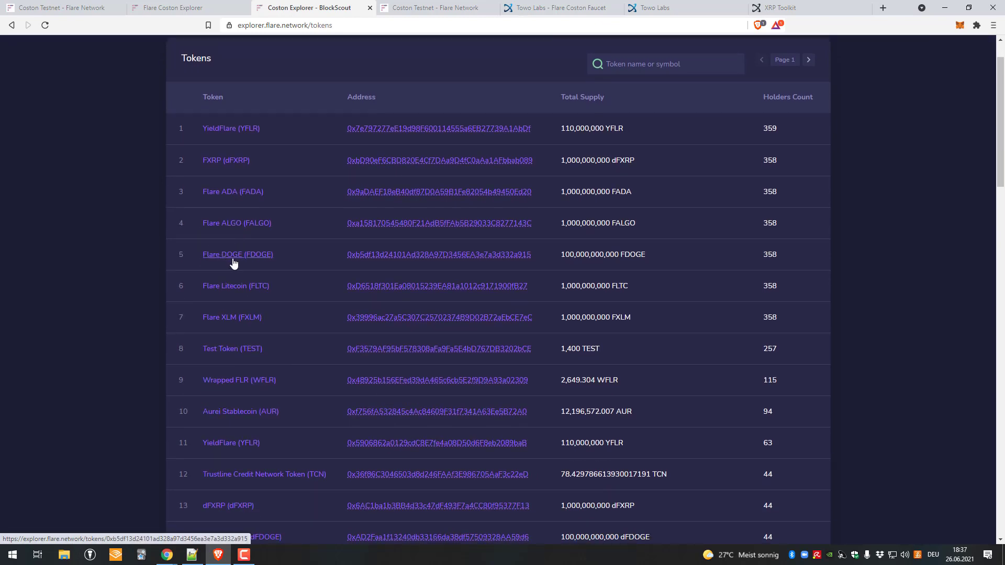
pyautogui.scroll(-1, 232, 260)
pyautogui.scroll(2, 294, 173)
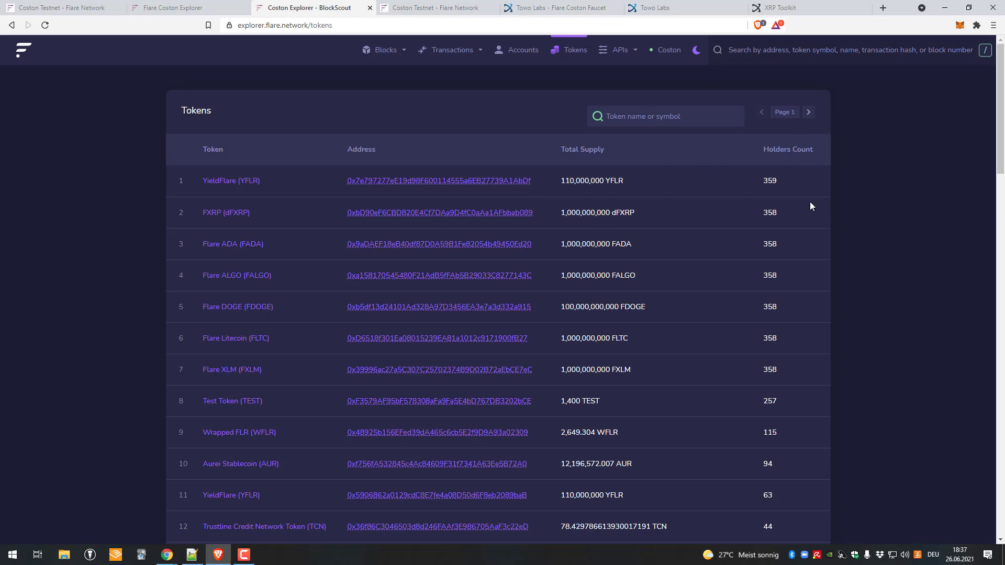
pyautogui.moveTo(246, 160); pyautogui.dragTo(253, 184)
pyautogui.click(249, 215)
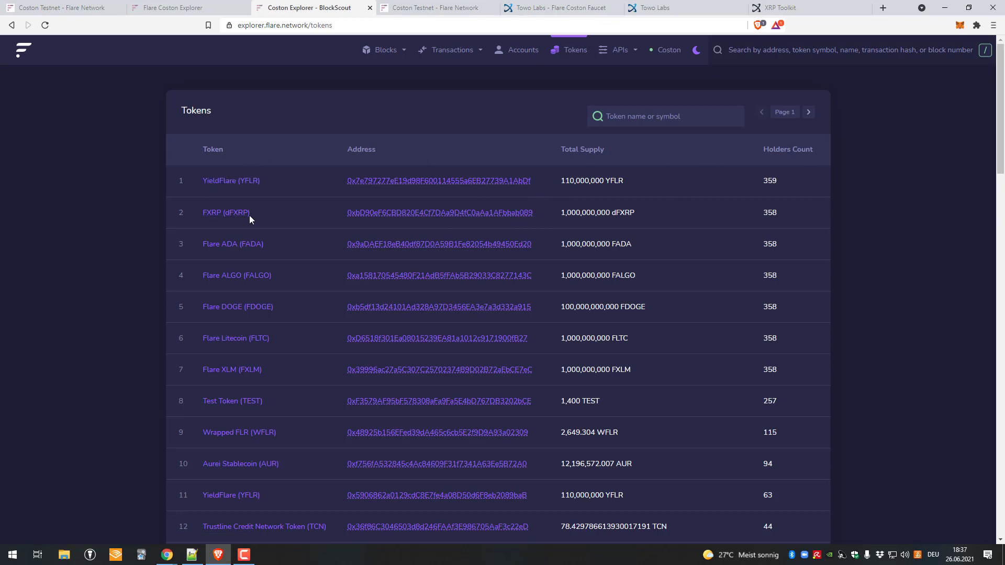
pyautogui.doubleClick(771, 211)
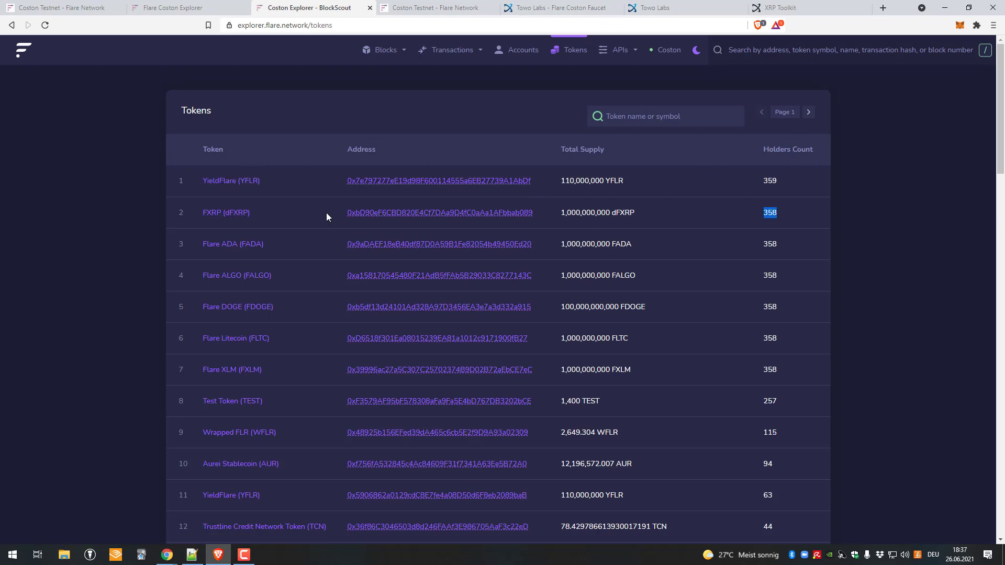
# Step: Open the FXRP contract page, then the address that called the contract
pyautogui.click(414, 215)
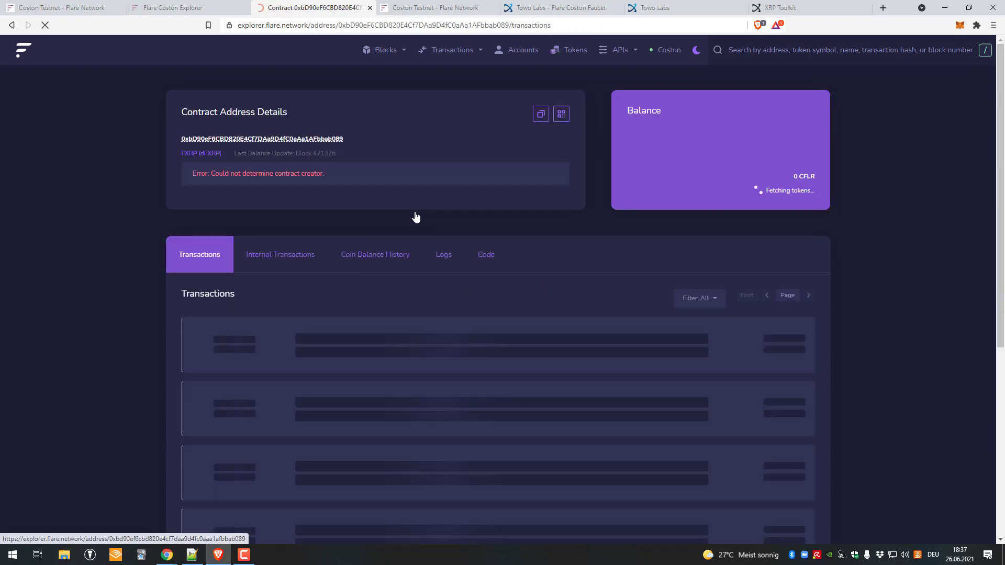
pyautogui.scroll(-2, 337, 200)
pyautogui.scroll(1, 290, 157)
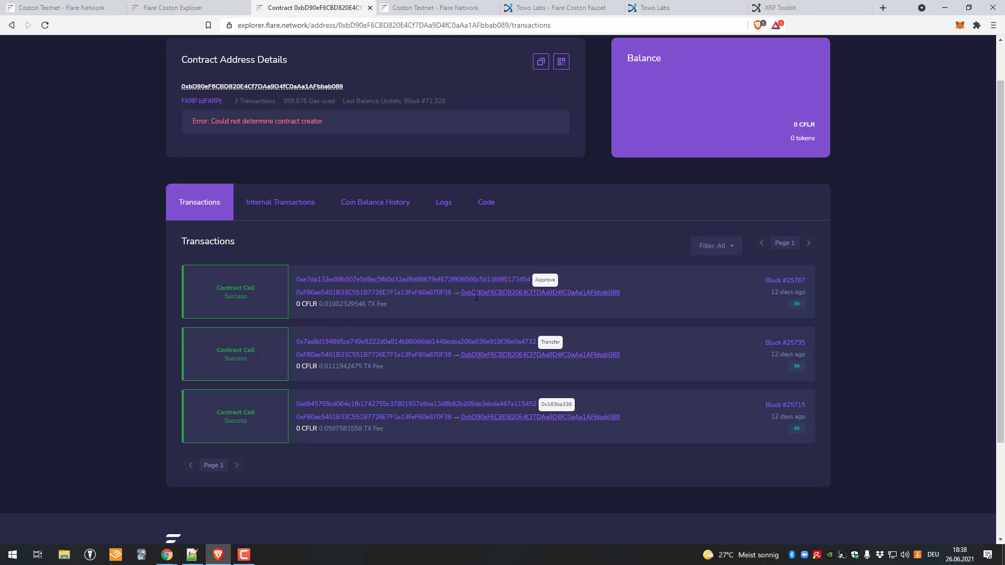
pyautogui.click(426, 293)
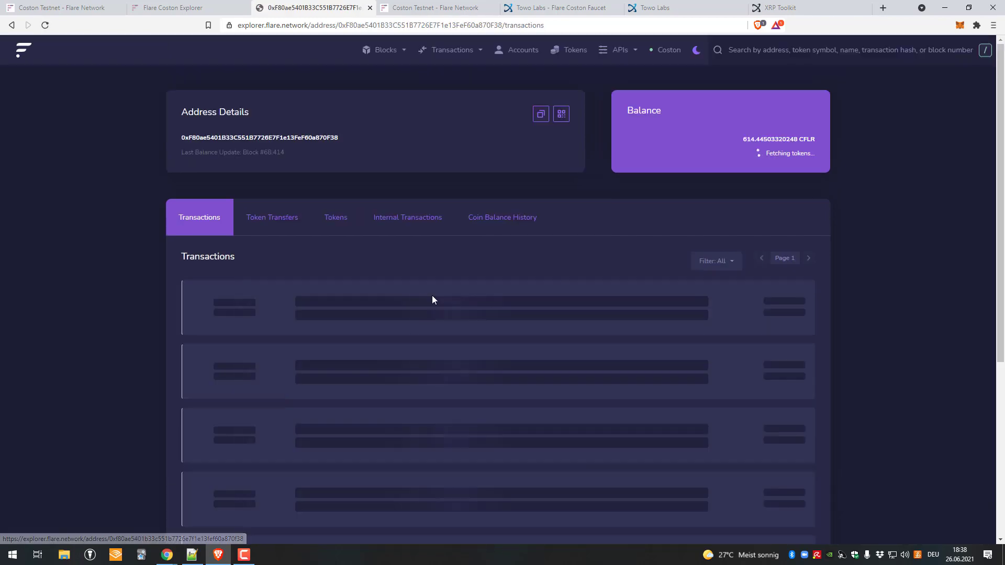
pyautogui.scroll(-1, 413, 278)
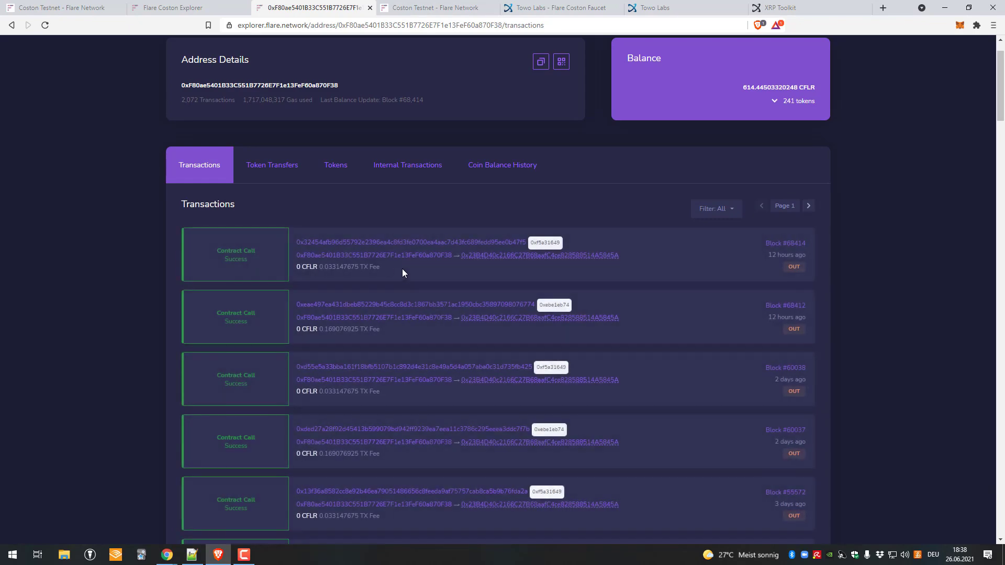
pyautogui.scroll(-1, 367, 268)
pyautogui.scroll(-15, 310, 269)
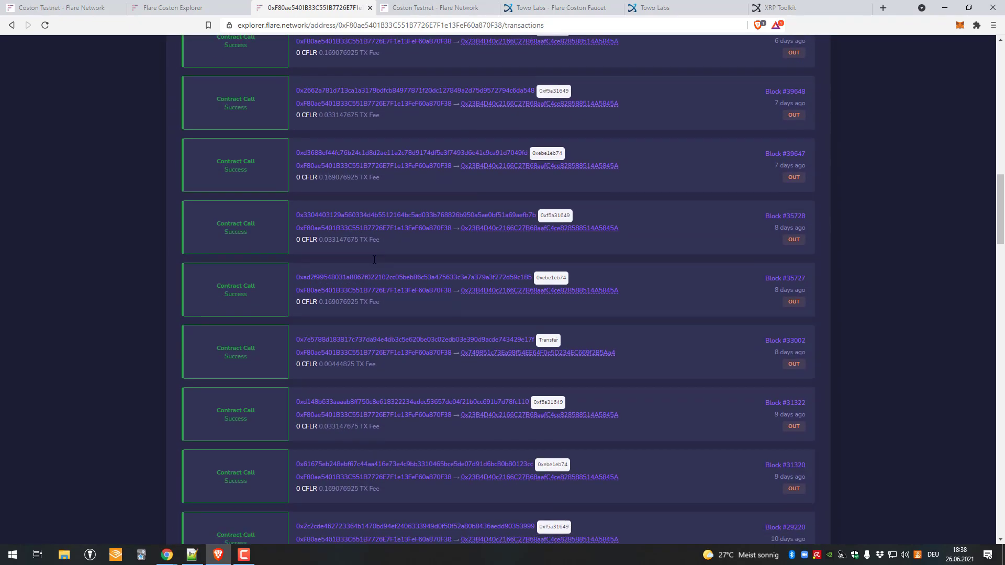
pyautogui.scroll(15, 532, 364)
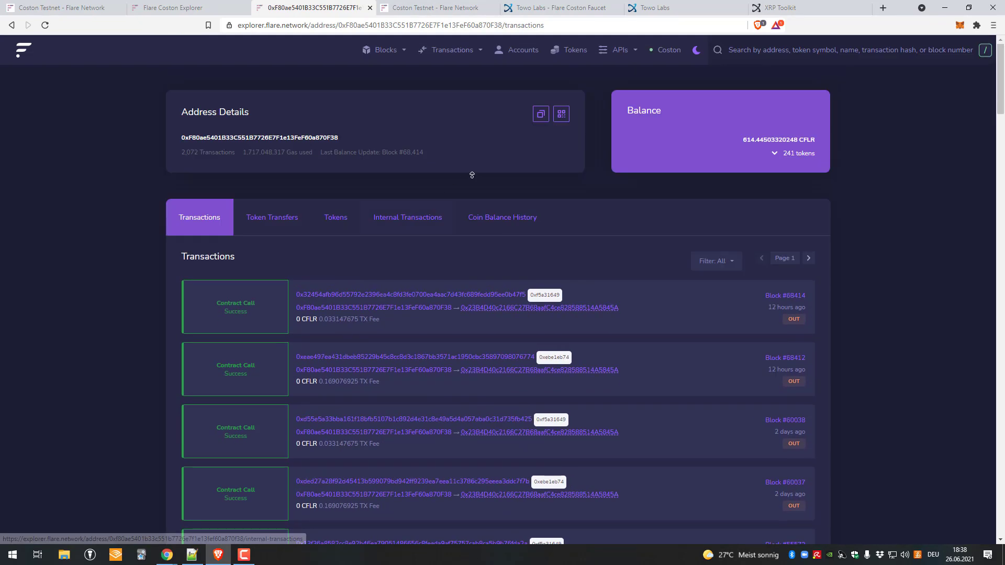
# Step: Check the Coston network choices without switching, then open the Top Accounts list
pyautogui.click(667, 54)
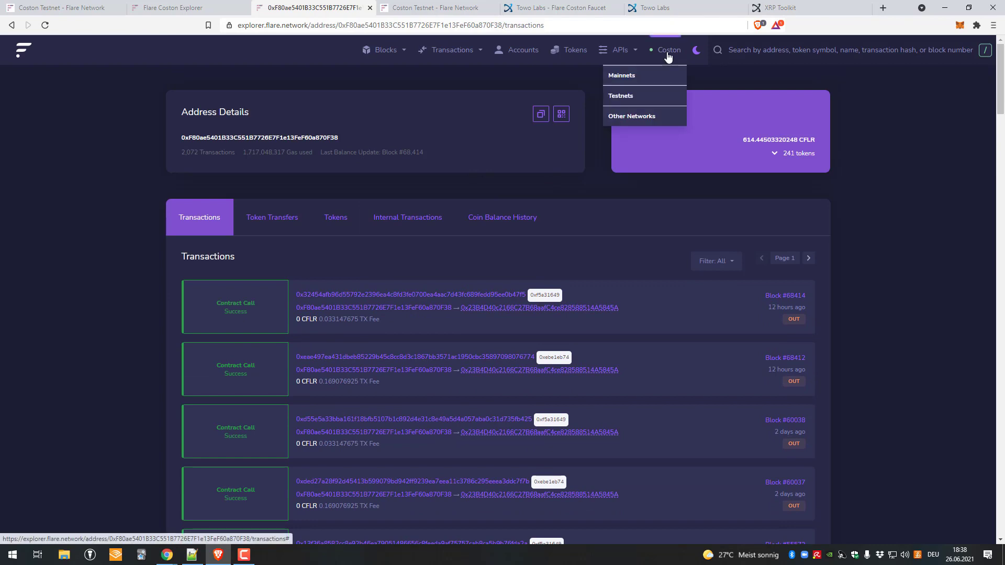
pyautogui.click(664, 62)
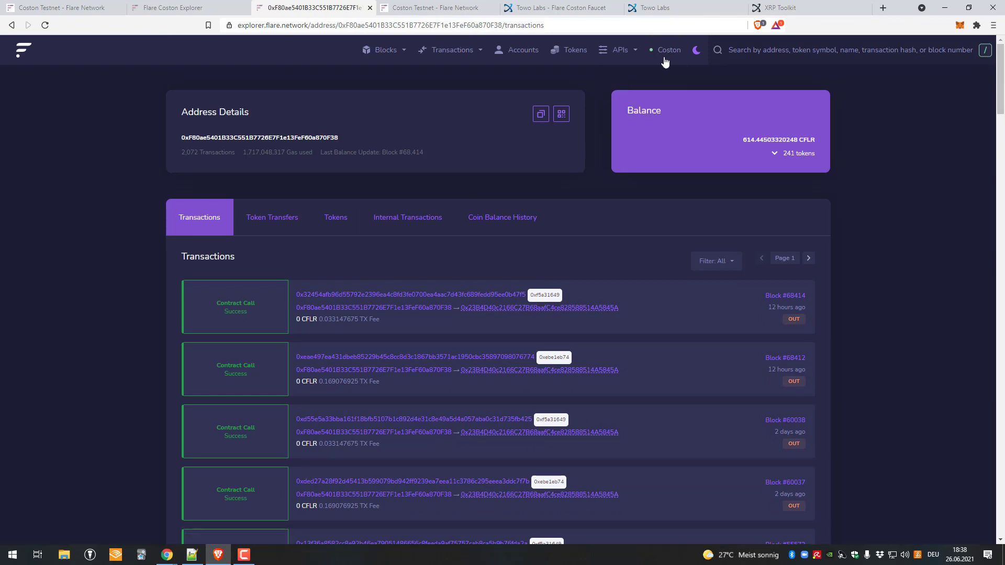
pyautogui.click(668, 63)
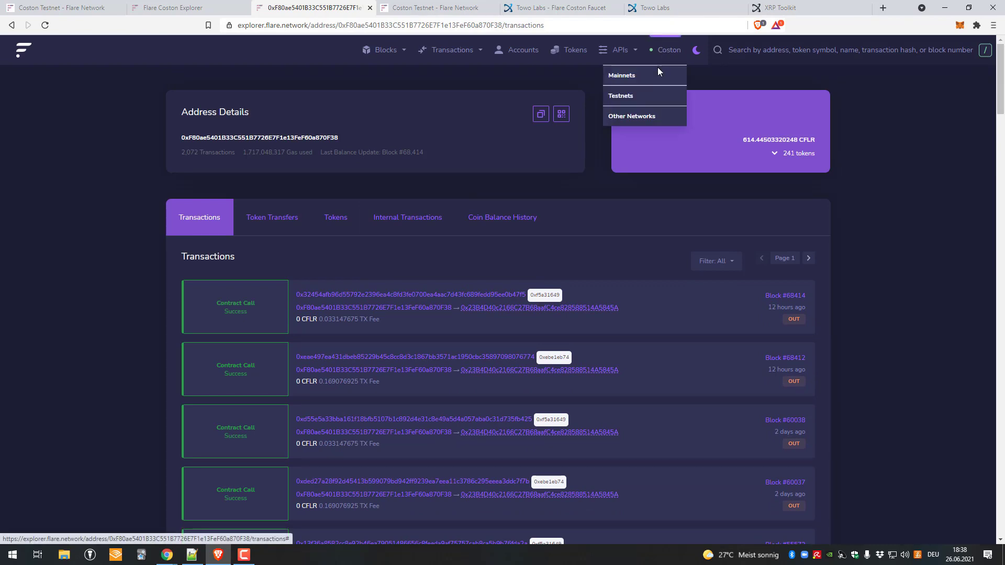
pyautogui.click(657, 67)
pyautogui.click(661, 58)
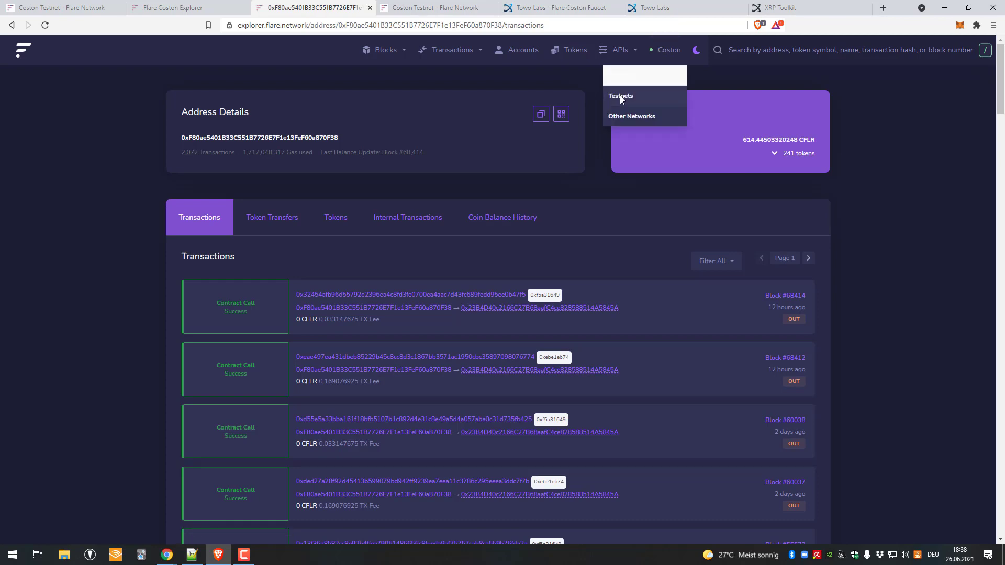
pyautogui.click(620, 96)
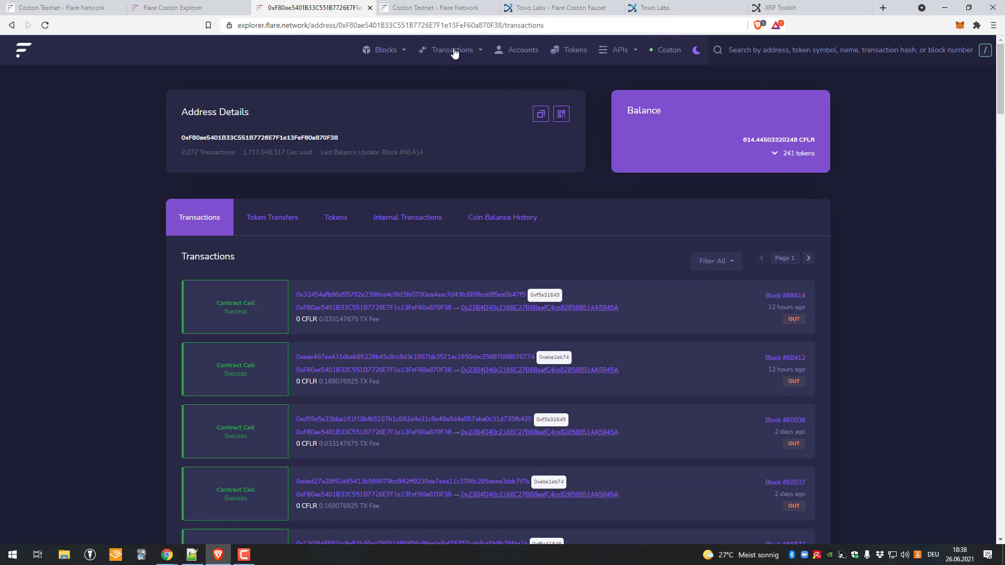
pyautogui.click(518, 50)
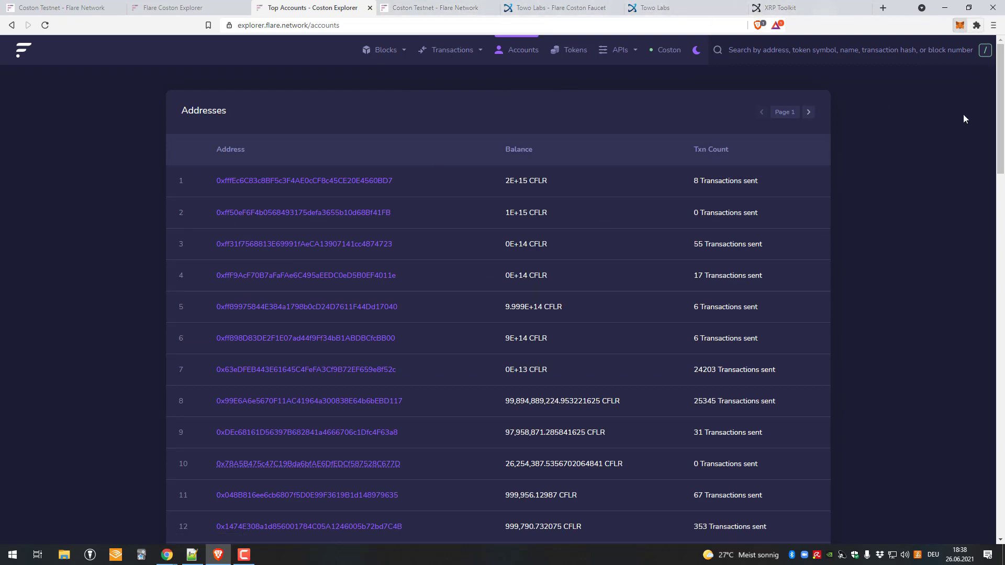
# Step: Copy the MetaMask wallet address and search the Explorer's accounts list for it
pyautogui.click(960, 25)
pyautogui.click(881, 93)
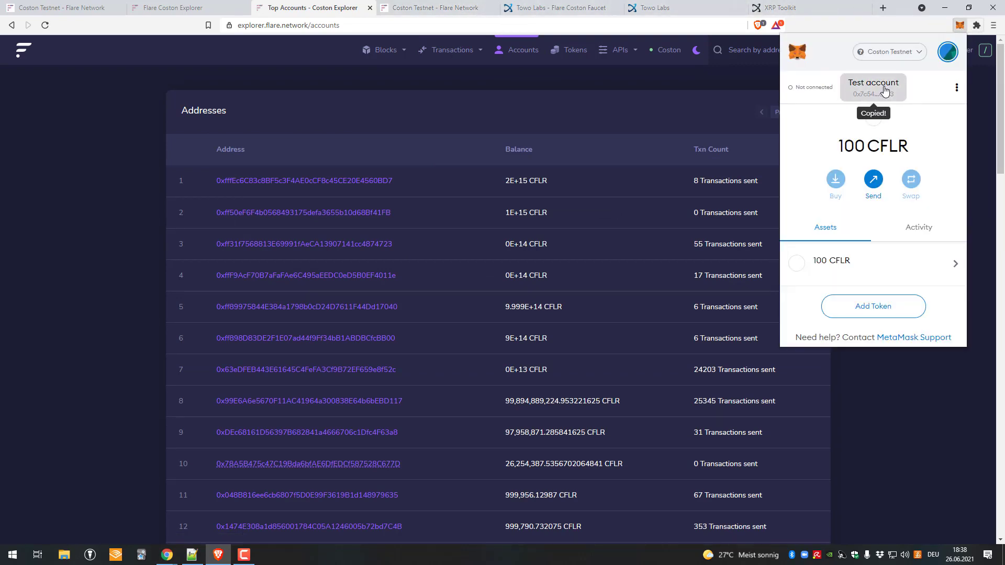
pyautogui.click(363, 106)
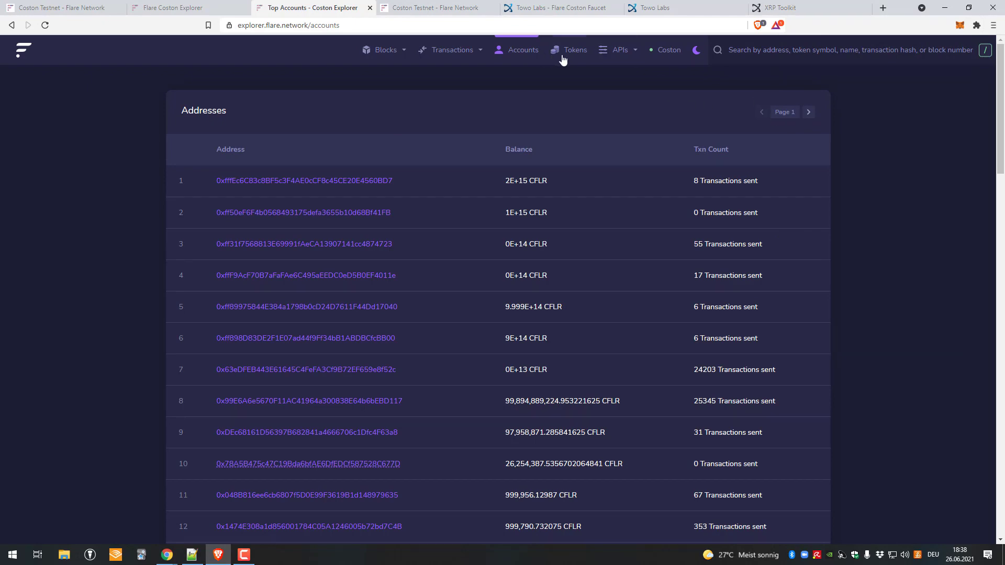
pyautogui.scroll(-20, 650, 157)
pyautogui.hotkey('ctrl', 'f')
pyautogui.hotkey('ctrl', 'v')
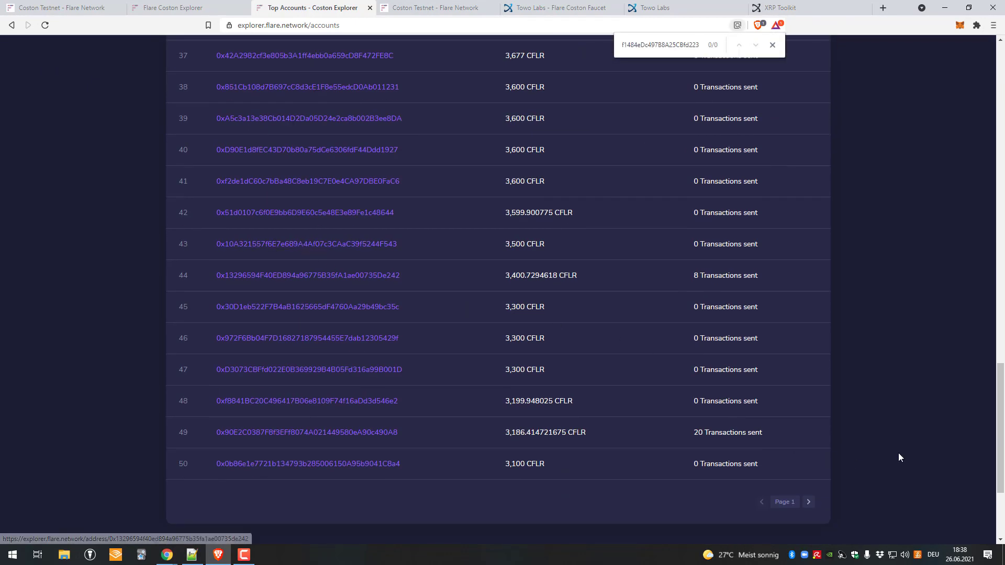
pyautogui.scroll(20, 897, 455)
# Step: Open the wallet's address page through an account URL and confirm its 100 CFLR balance
pyautogui.click(248, 244)
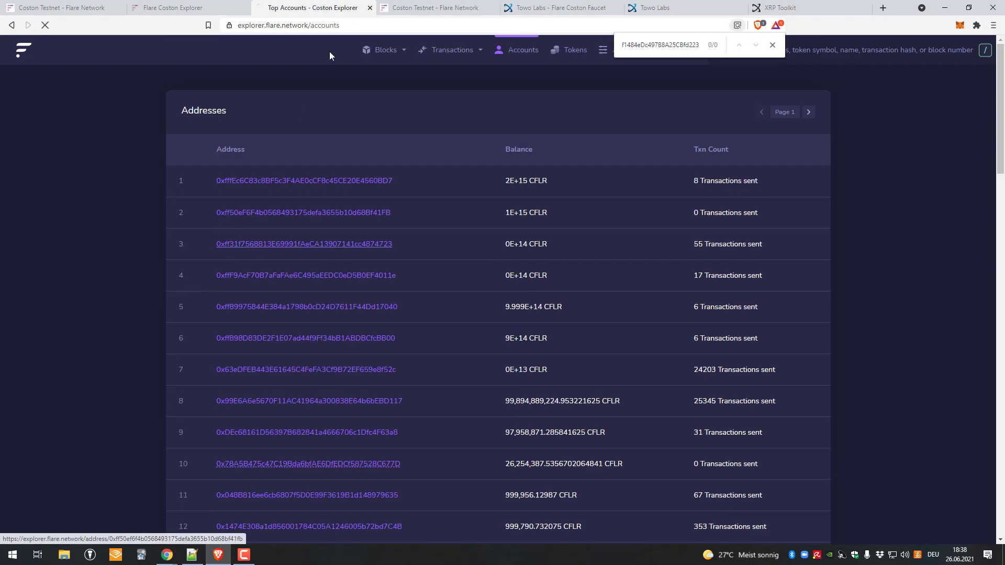
pyautogui.moveTo(340, 25); pyautogui.dragTo(563, 25)
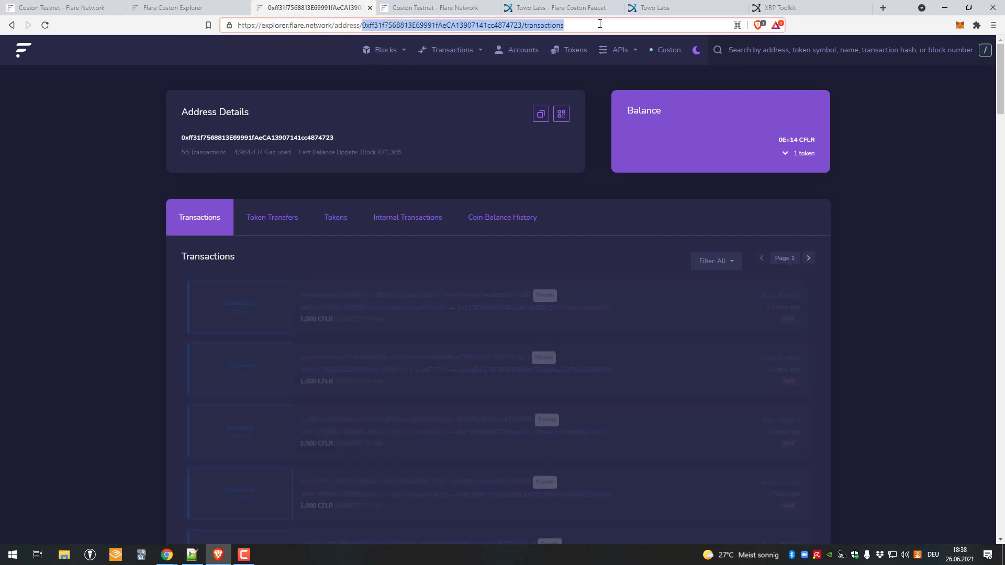
pyautogui.click(524, 25)
pyautogui.doubleClick(363, 25)
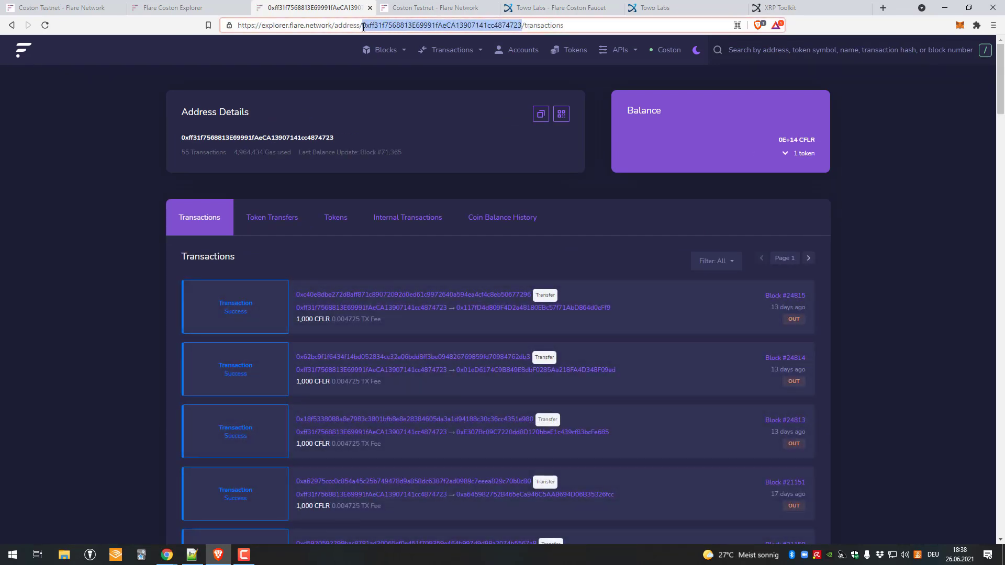
pyautogui.write('0x7c5474dBA4FF35baBf1484eDc497B8A25CBfd223')
pyautogui.press('Return')
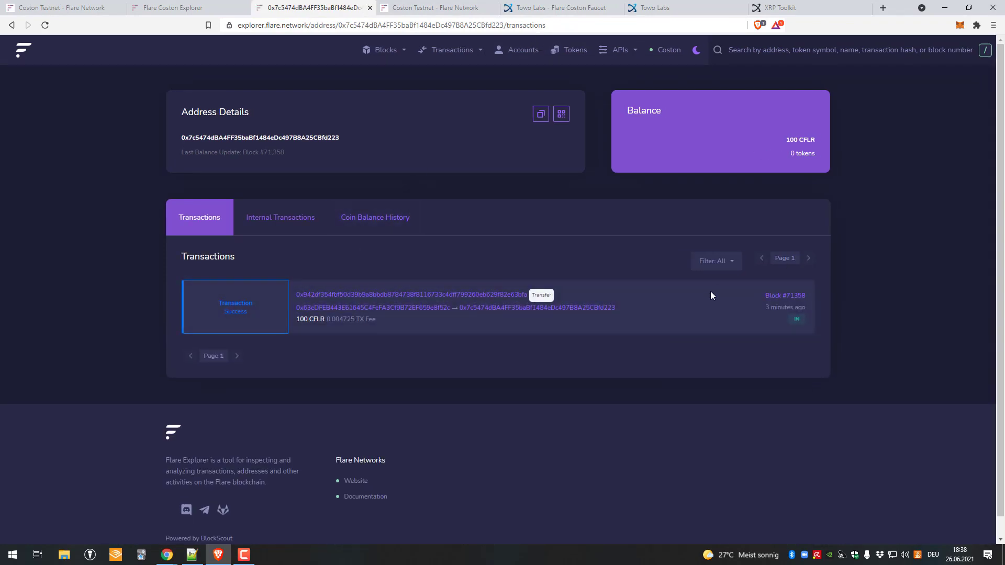
pyautogui.moveTo(163, 132); pyautogui.dragTo(382, 166)
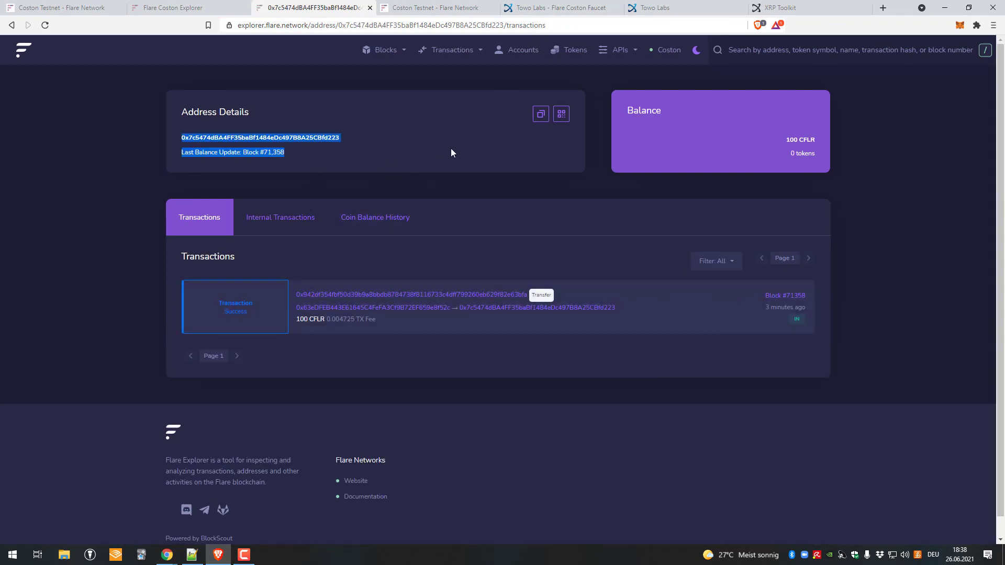
pyautogui.click(795, 140)
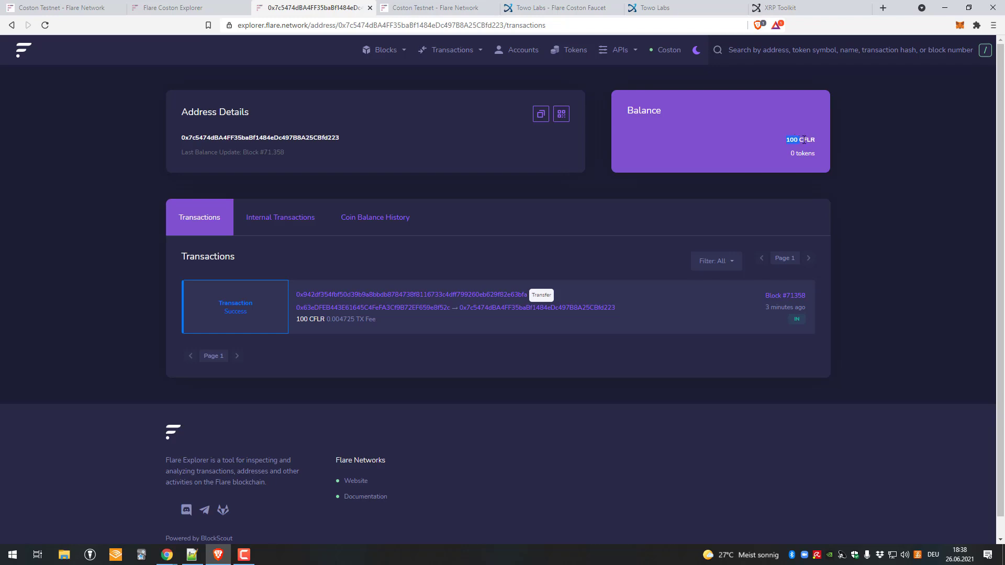